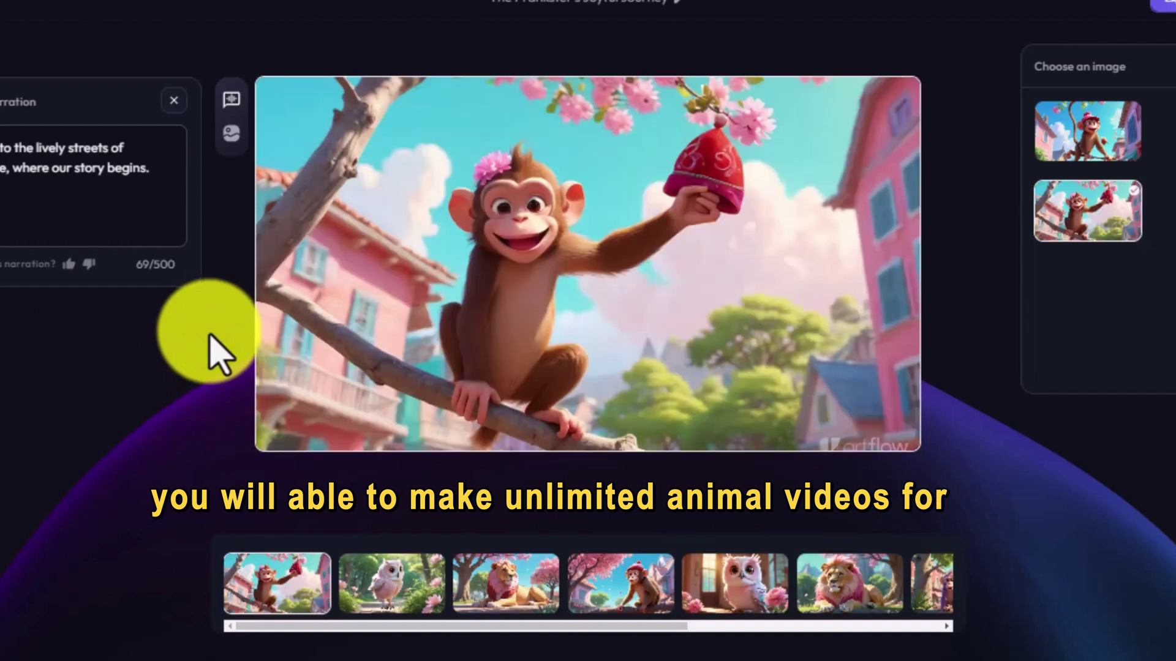
# Step: Look through the shots of the story "The Prankster's Joyful Journey" one after another to examine their images and narration
pyautogui.click(411, 582)
pyautogui.click(503, 585)
pyautogui.click(626, 582)
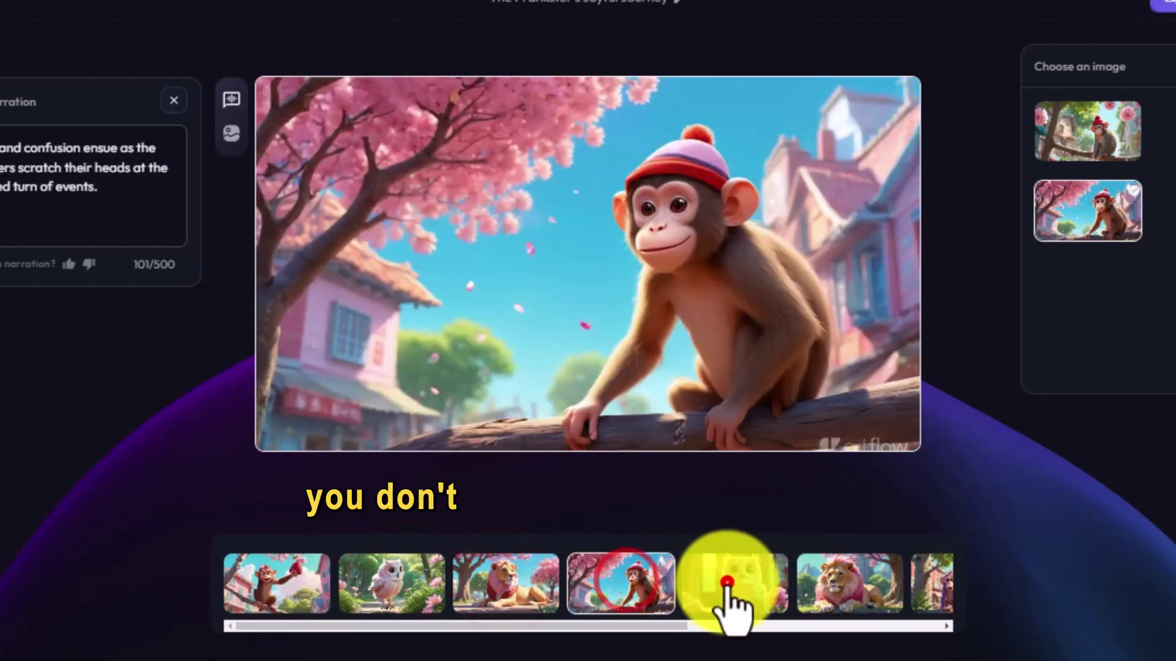
pyautogui.click(724, 591)
pyautogui.click(840, 585)
pyautogui.click(924, 585)
pyautogui.moveTo(654, 626); pyautogui.dragTo(906, 631)
pyautogui.click(774, 591)
pyautogui.click(882, 588)
pyautogui.click(899, 581)
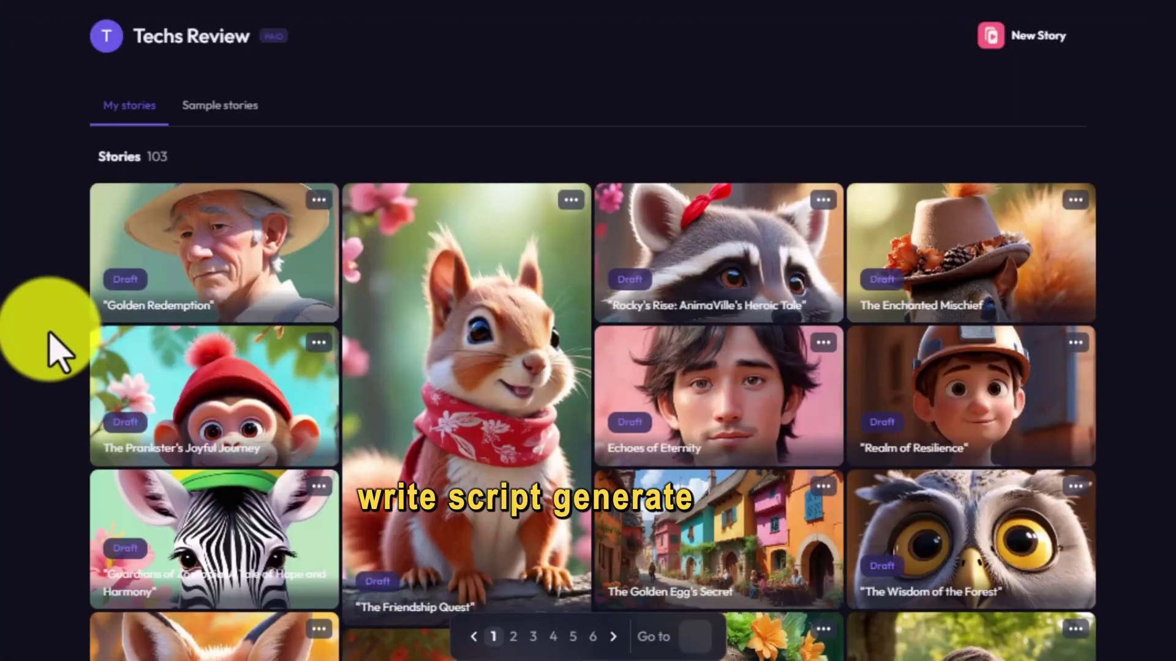
# Step: Open the story "The Friendship Quest" and look through its vertical shots and their narration
pyautogui.click(469, 333)
pyautogui.click(341, 594)
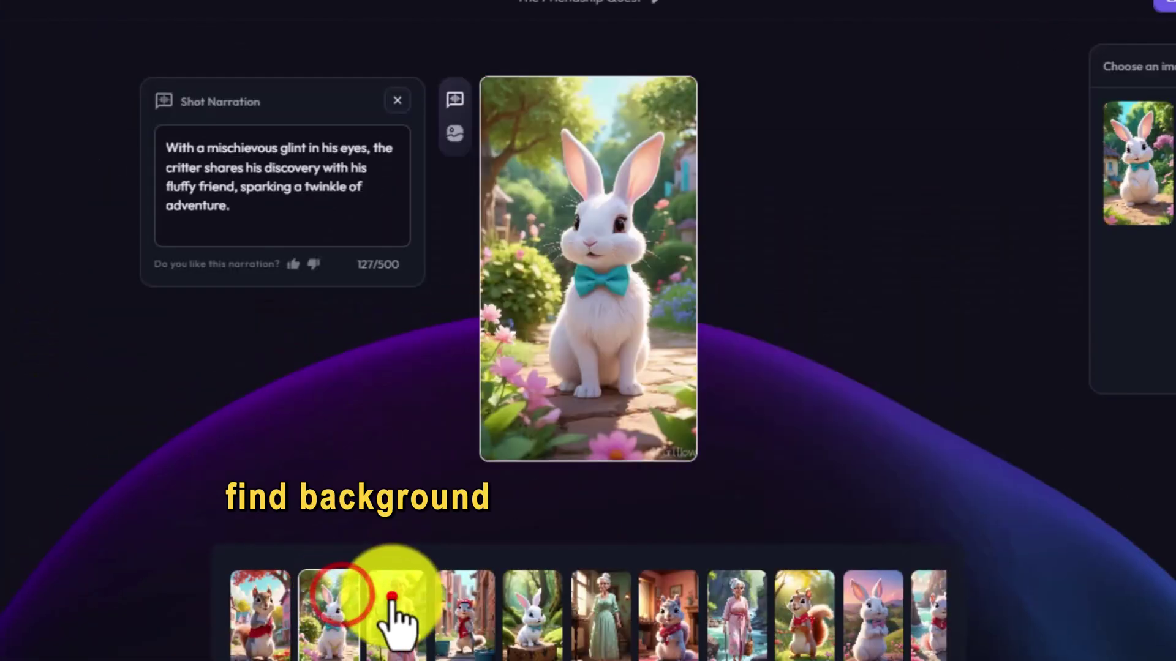
pyautogui.click(394, 595)
pyautogui.click(453, 609)
pyautogui.click(534, 606)
pyautogui.click(589, 606)
pyautogui.click(656, 609)
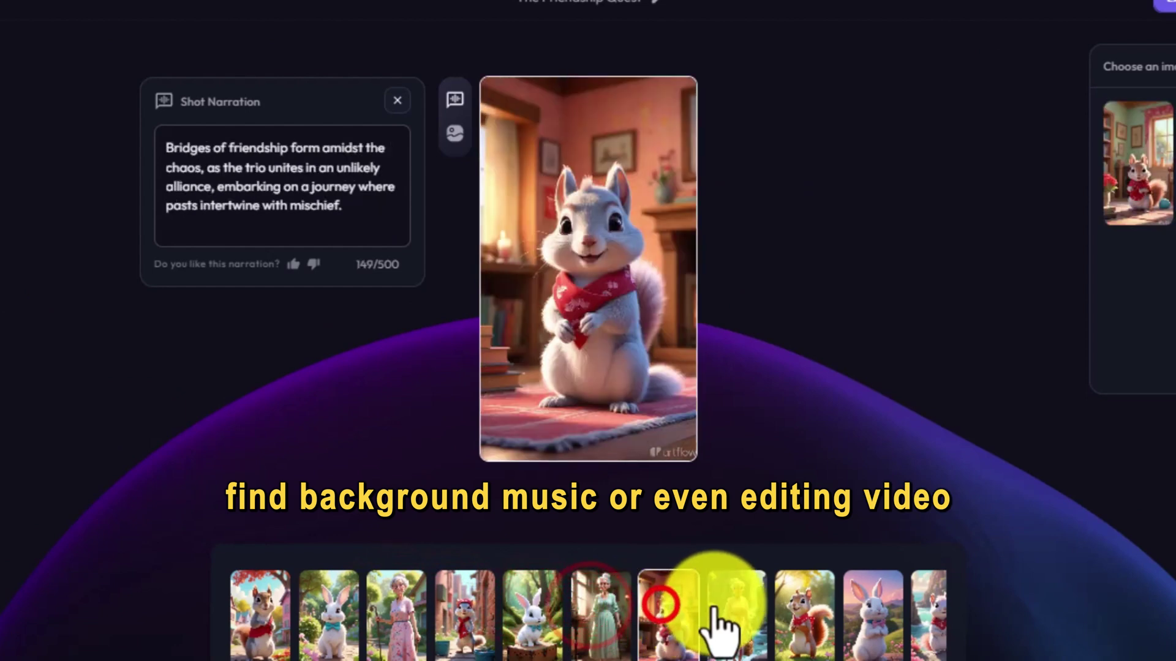
pyautogui.click(729, 604)
pyautogui.click(807, 600)
pyautogui.click(869, 598)
pyautogui.click(925, 597)
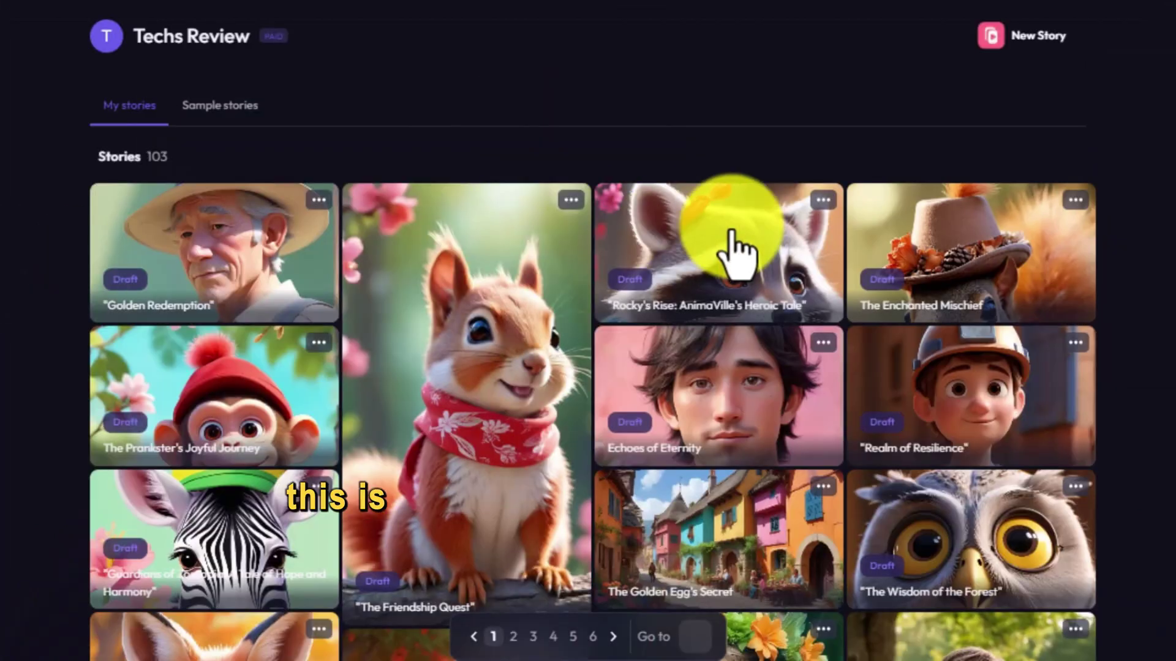
# Step: Open the story "The Enchanted Mischief" and look through its shots from the first to the last
pyautogui.click(905, 231)
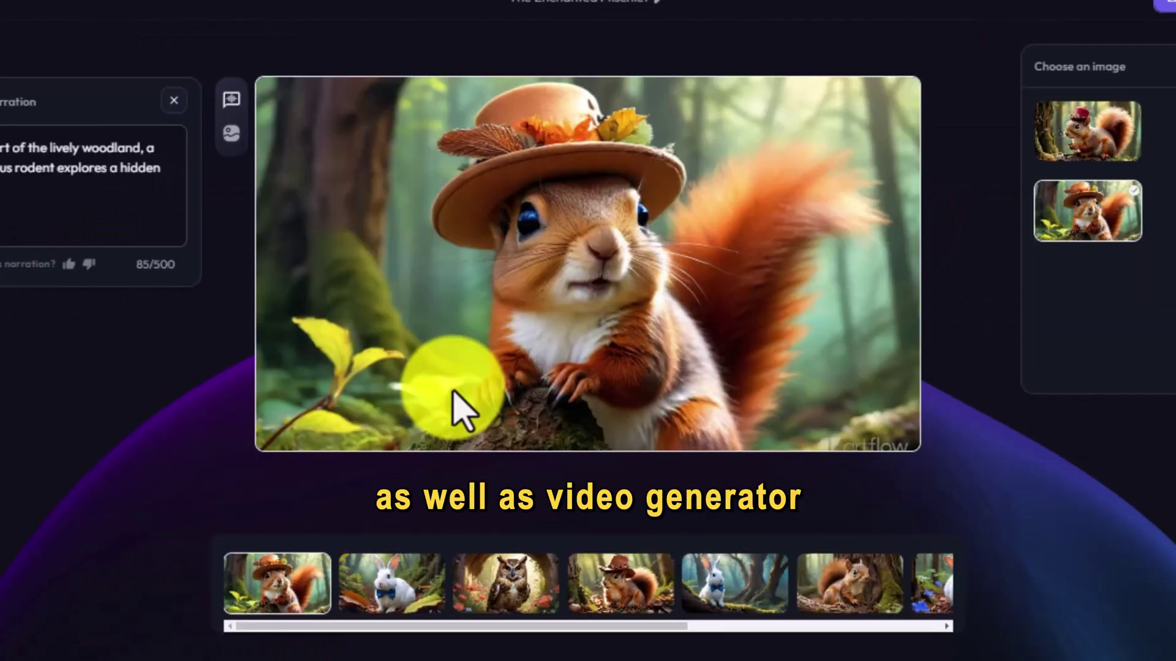
pyautogui.click(383, 579)
pyautogui.click(468, 576)
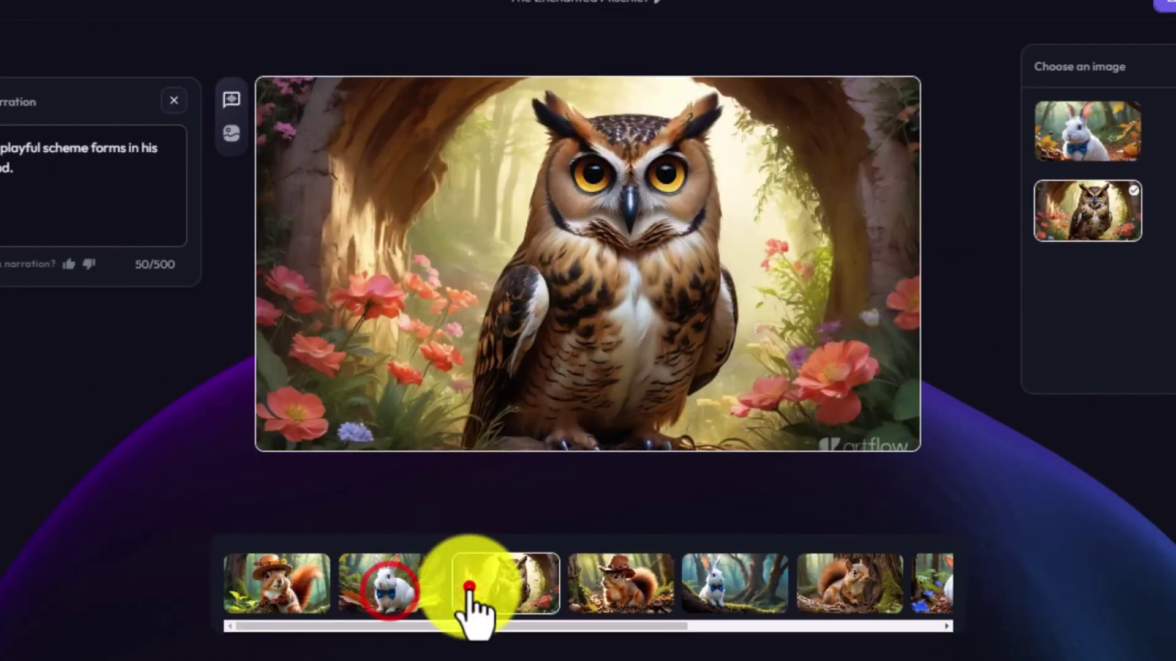
pyautogui.click(628, 569)
pyautogui.click(728, 569)
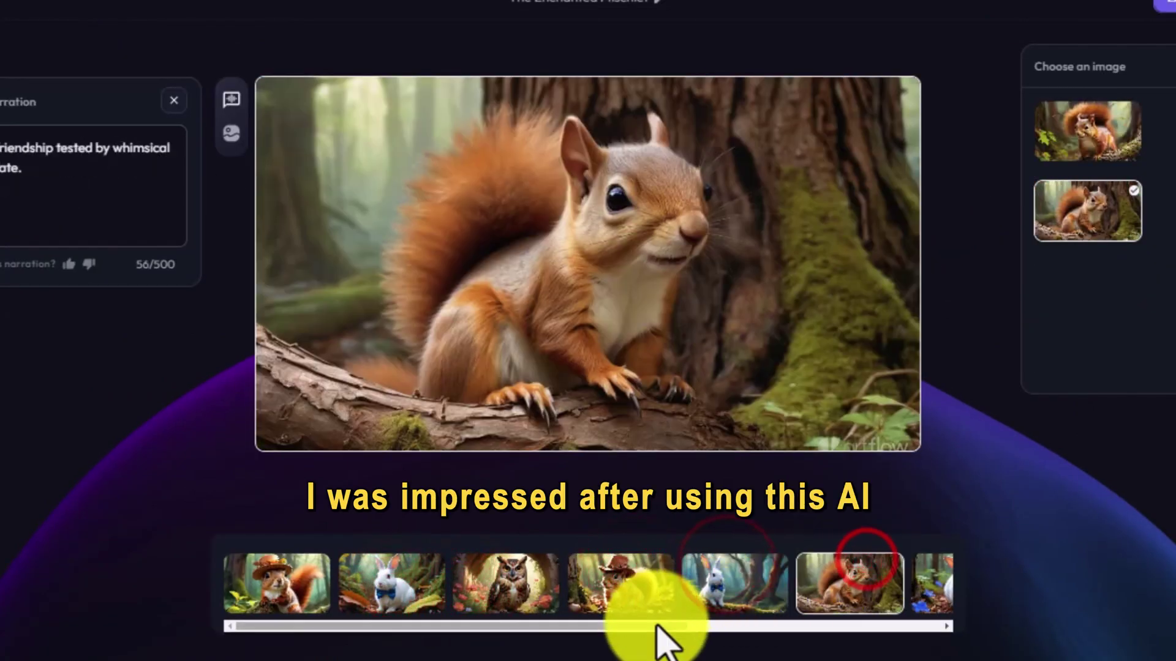
pyautogui.moveTo(656, 626); pyautogui.dragTo(888, 628)
pyautogui.click(577, 567)
pyautogui.click(672, 576)
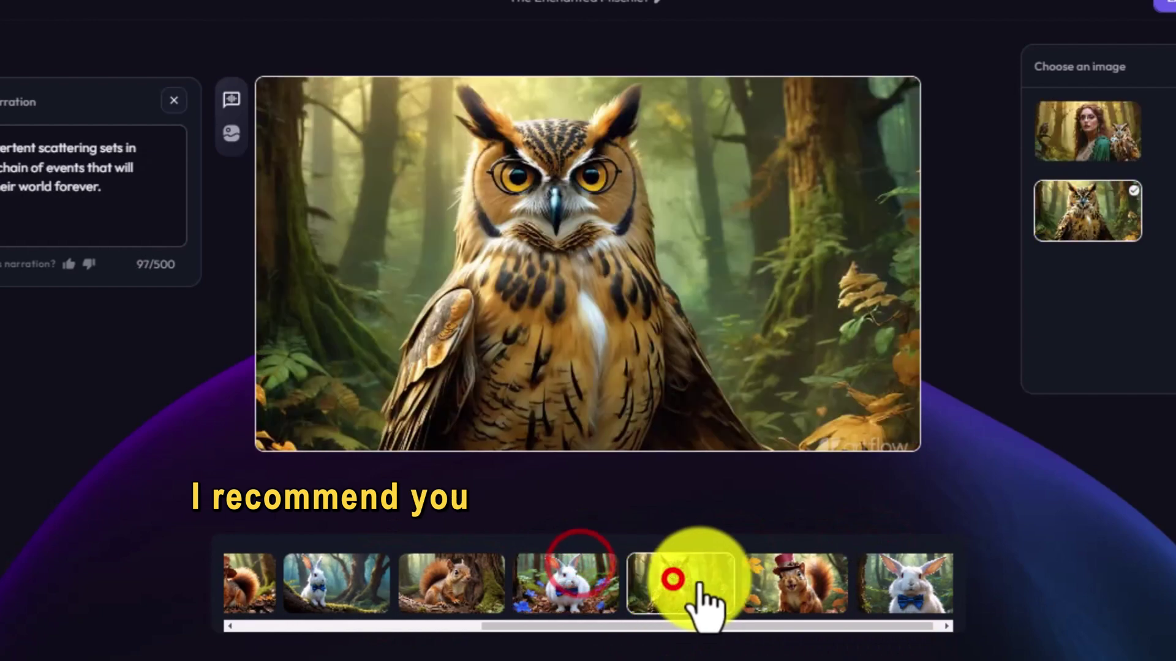
pyautogui.click(783, 573)
pyautogui.click(911, 577)
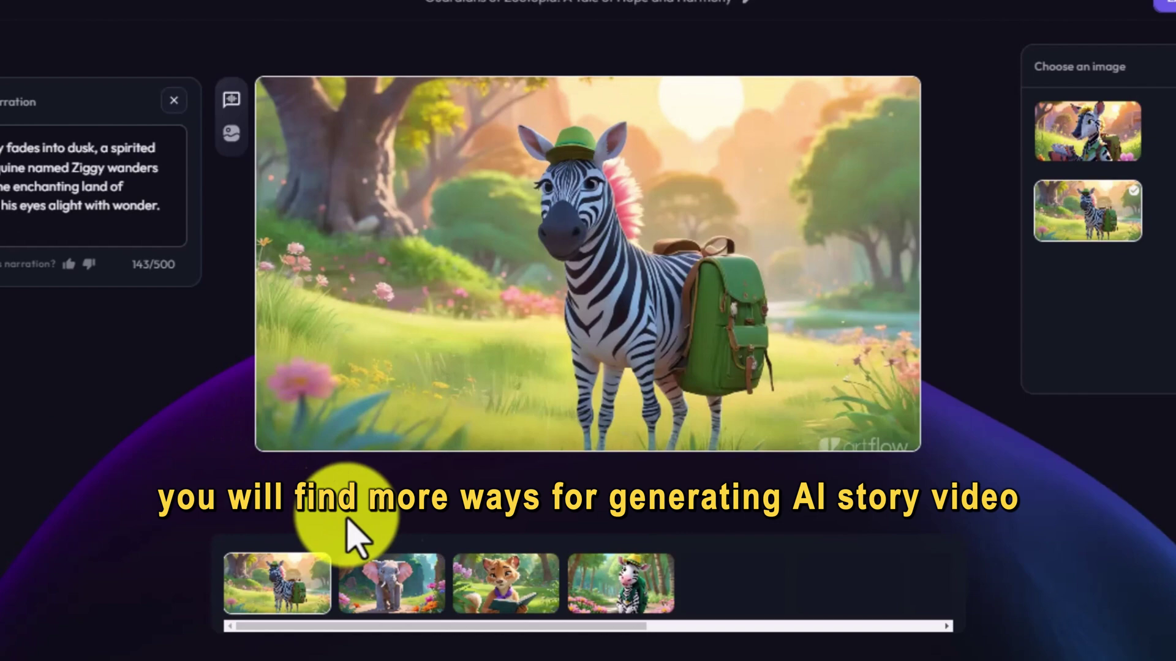
# Step: Look through the shots of the story "Guardians of Zootopia: A Tale of Hope and Harmony" to examine their images and narration
pyautogui.click(382, 593)
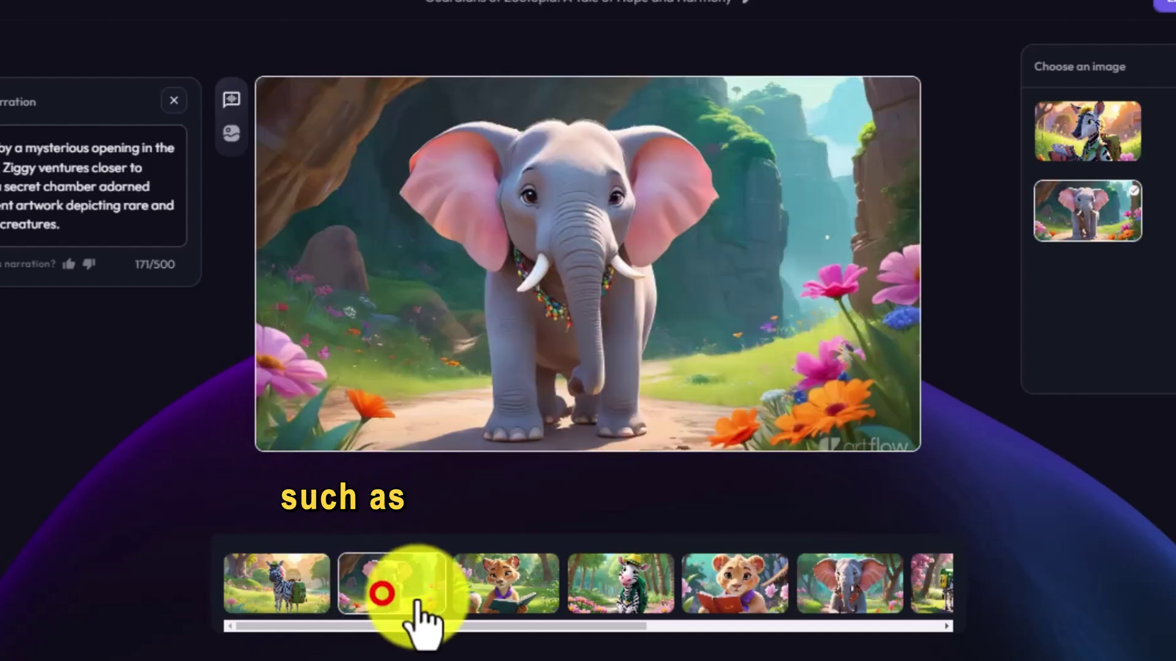
pyautogui.click(480, 573)
pyautogui.click(612, 583)
pyautogui.moveTo(533, 626); pyautogui.dragTo(610, 625)
pyautogui.click(594, 587)
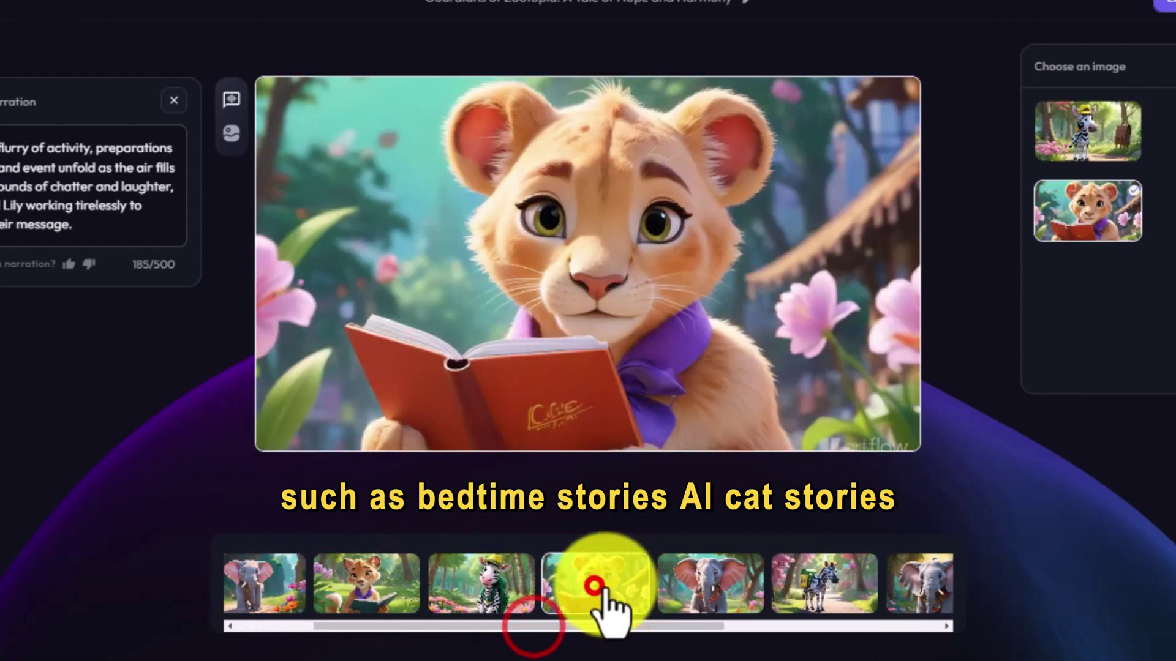
pyautogui.click(704, 576)
pyautogui.moveTo(682, 624); pyautogui.dragTo(766, 625)
pyautogui.click(688, 572)
pyautogui.moveTo(689, 625); pyautogui.dragTo(741, 630)
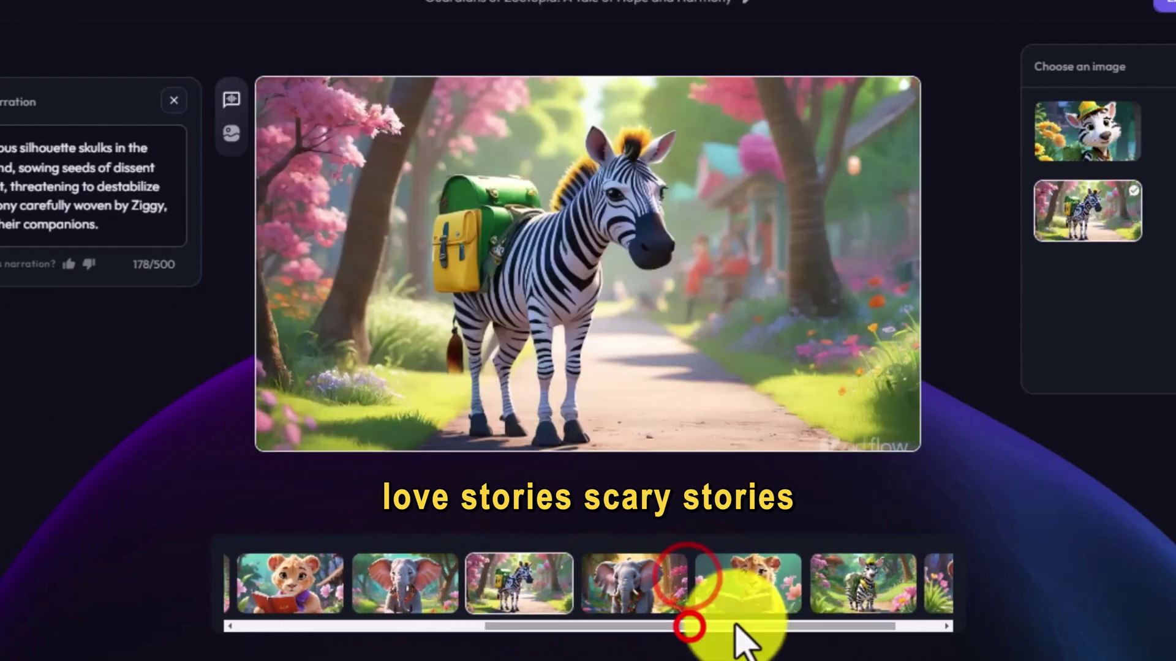
pyautogui.click(746, 587)
pyautogui.click(836, 582)
pyautogui.moveTo(819, 625); pyautogui.dragTo(886, 632)
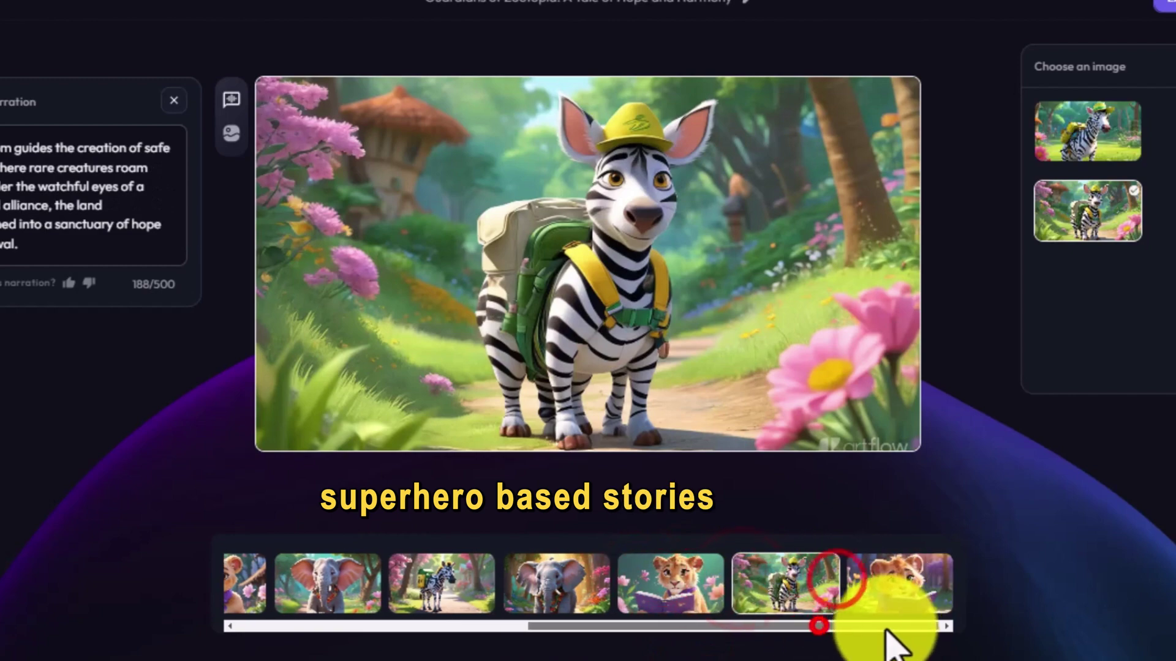
pyautogui.click(889, 588)
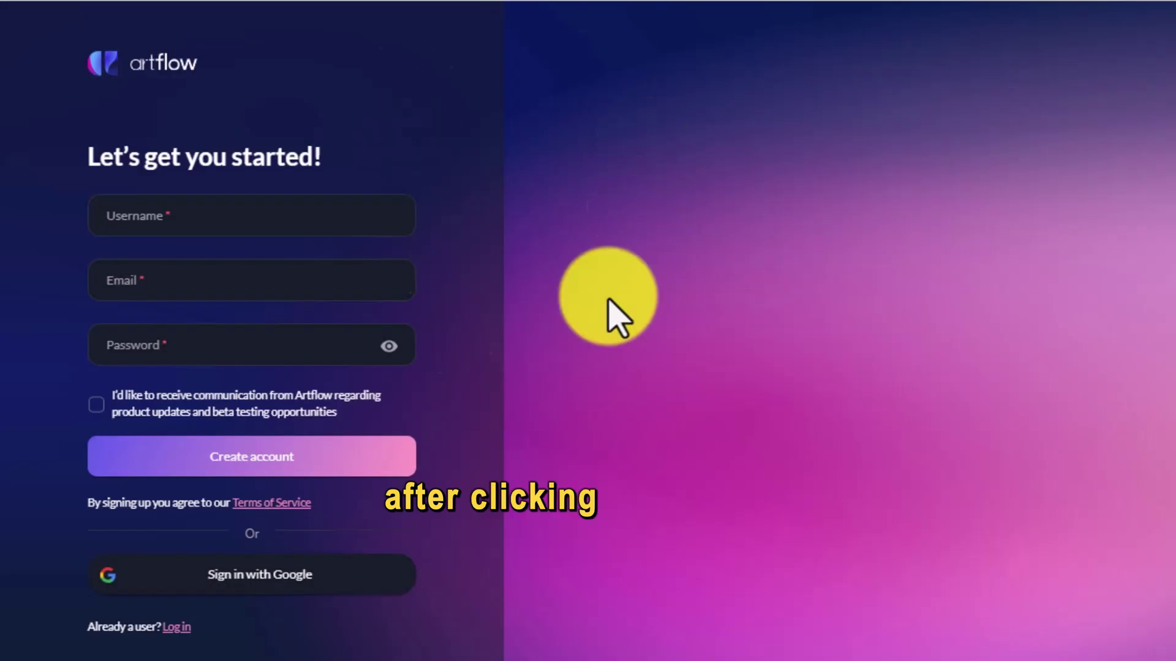
# Step: Sign in with a Google account and open Story Studio
pyautogui.click(264, 573)
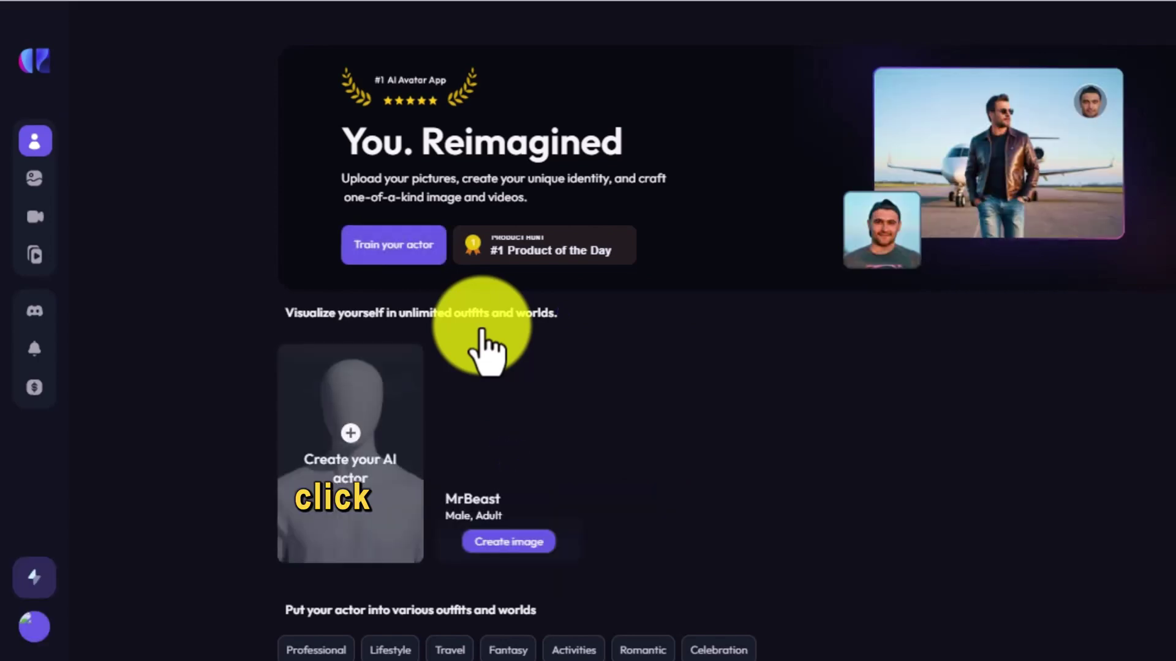
pyautogui.moveTo(28, 257)
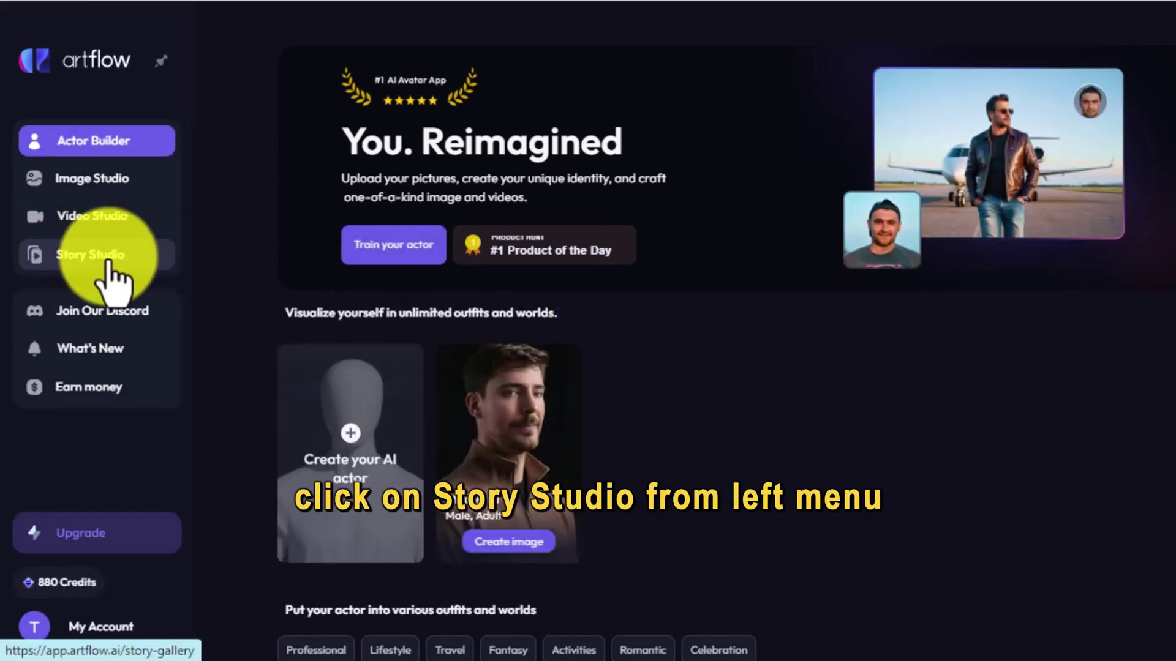
pyautogui.click(116, 254)
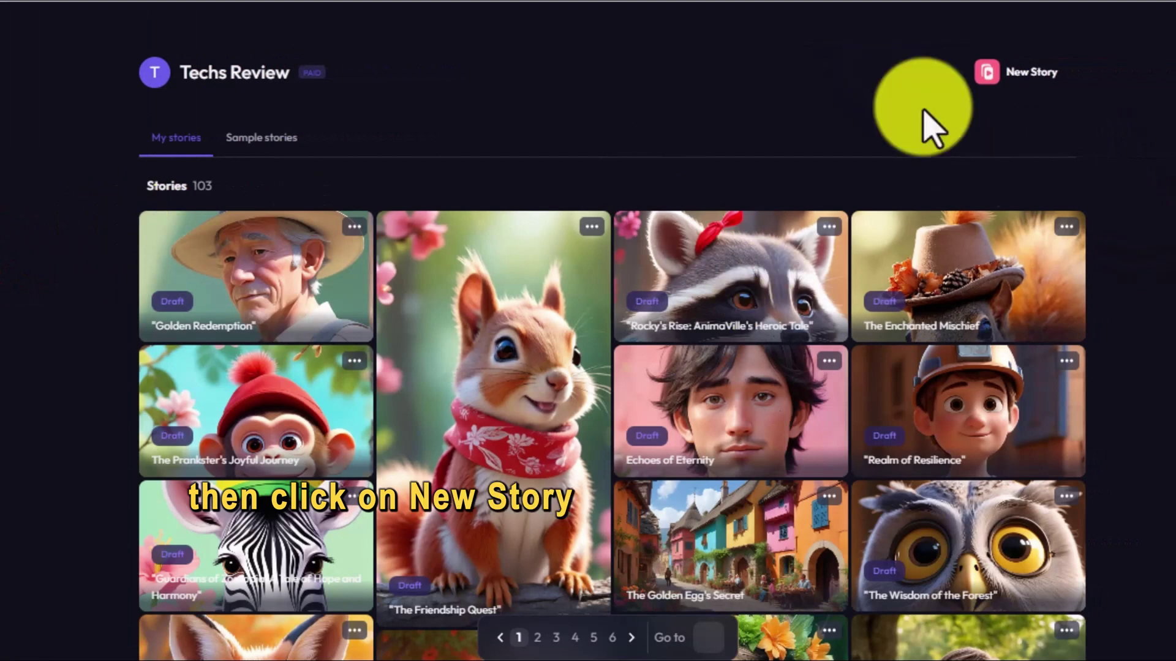
# Step: Start a new story and choose "Help me get a story" so AI helps create the outline
pyautogui.click(1027, 71)
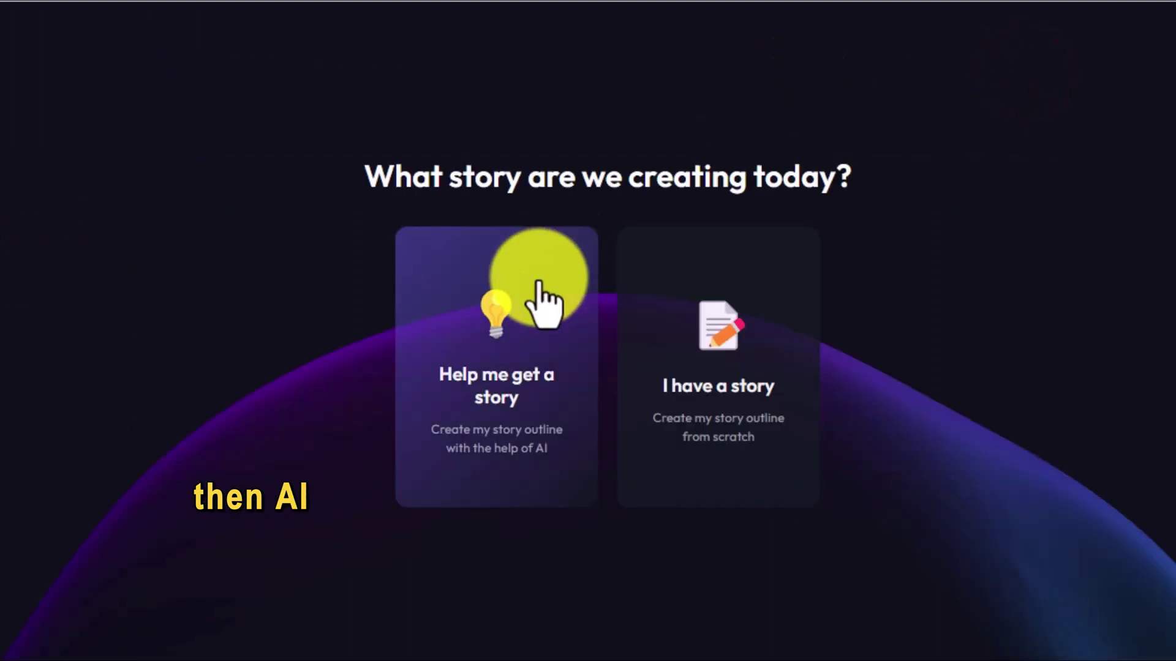
pyautogui.moveTo(371, 164); pyautogui.dragTo(853, 178)
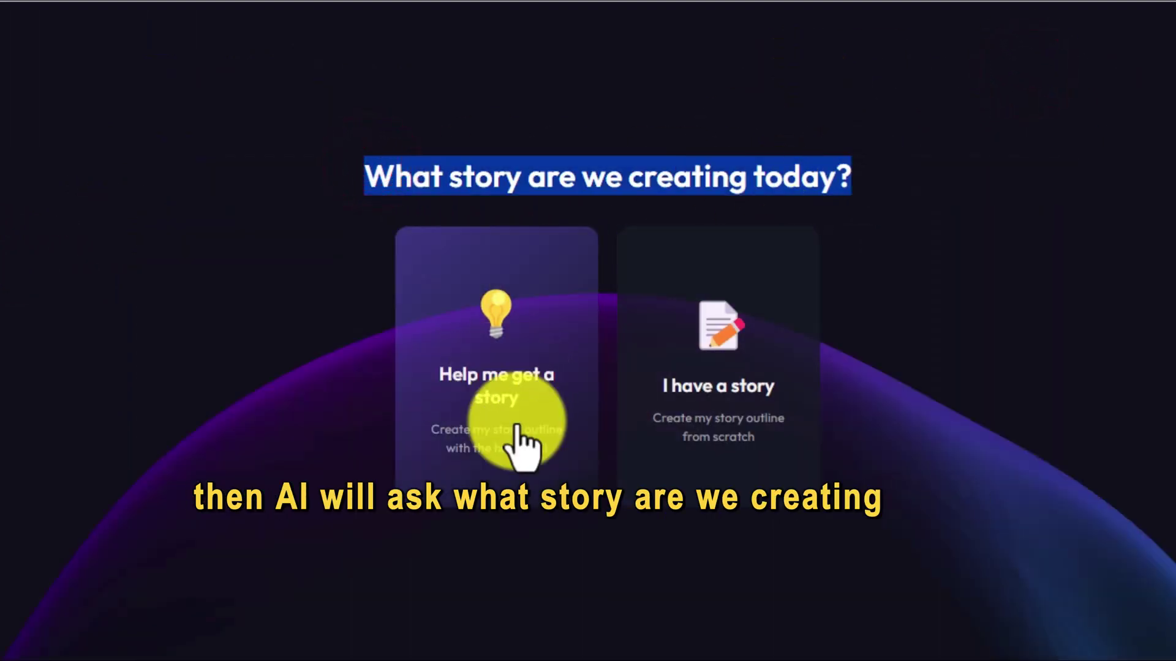
pyautogui.click(504, 383)
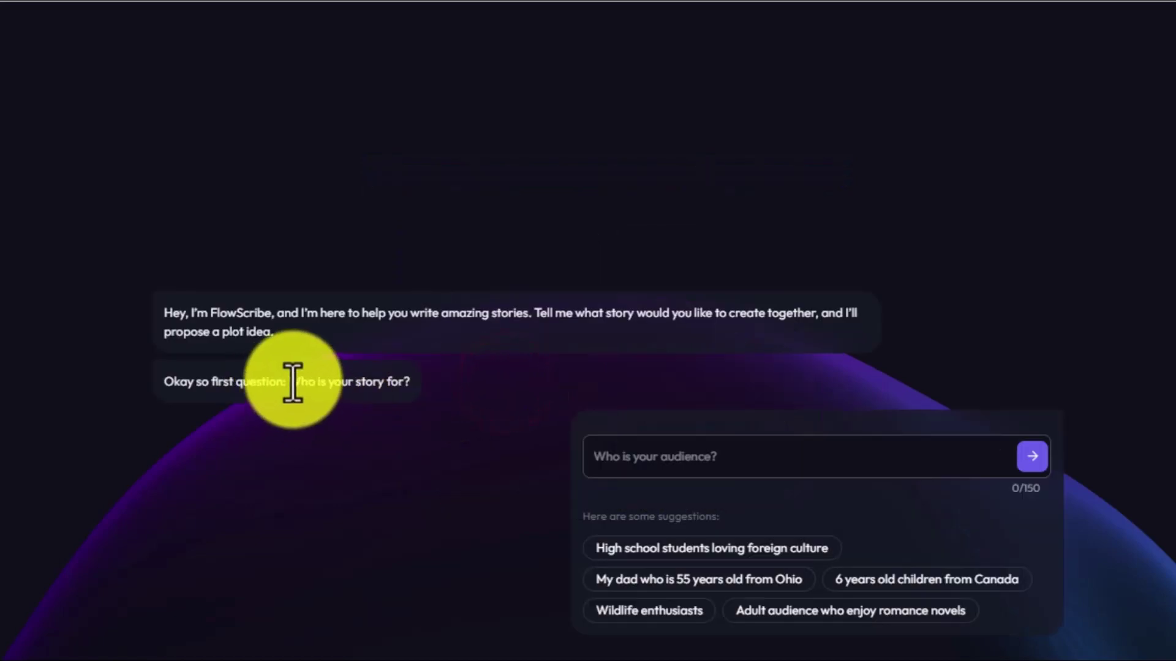
# Step: Answer the question about who the story is for with "kids" and submit it
pyautogui.moveTo(293, 382); pyautogui.dragTo(420, 394)
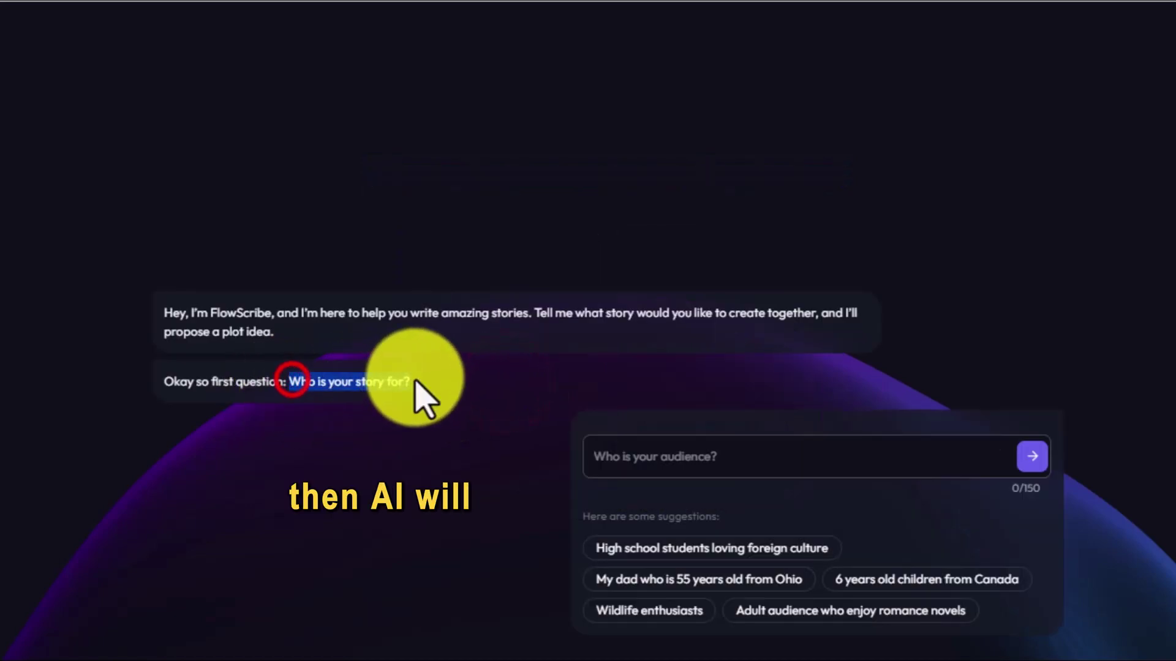
pyautogui.click(669, 463)
pyautogui.write('kids')
pyautogui.click(1033, 469)
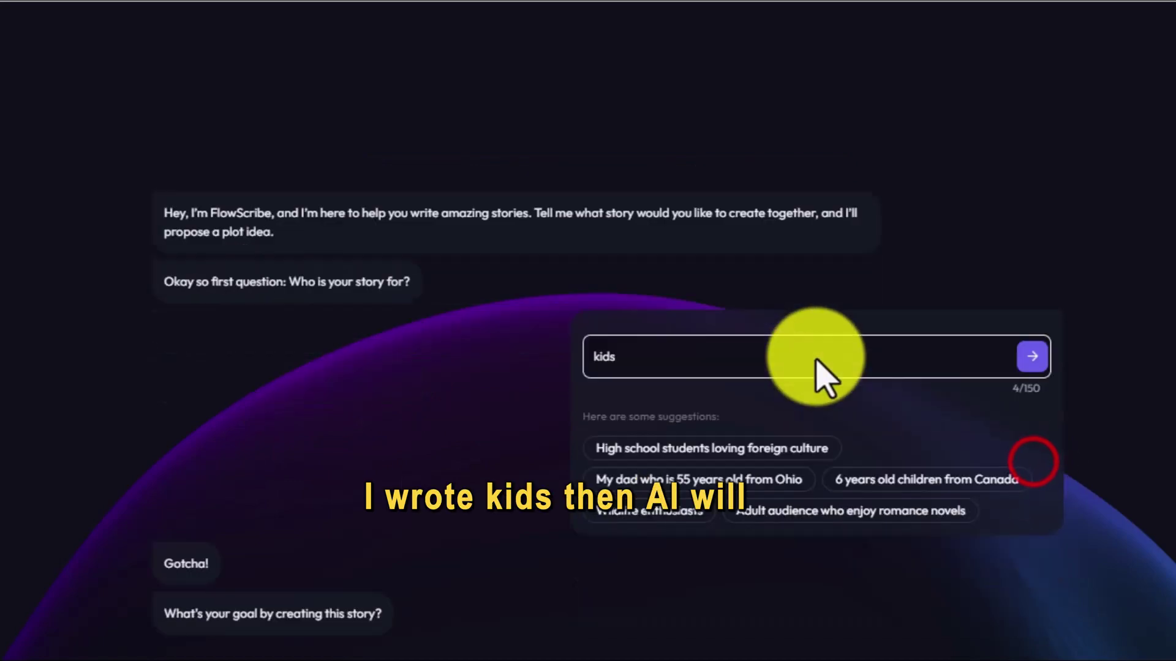
# Step: Submit "give fun to kids" as the story's goal and select Children's Story as the genre
pyautogui.moveTo(184, 383); pyautogui.dragTo(383, 385)
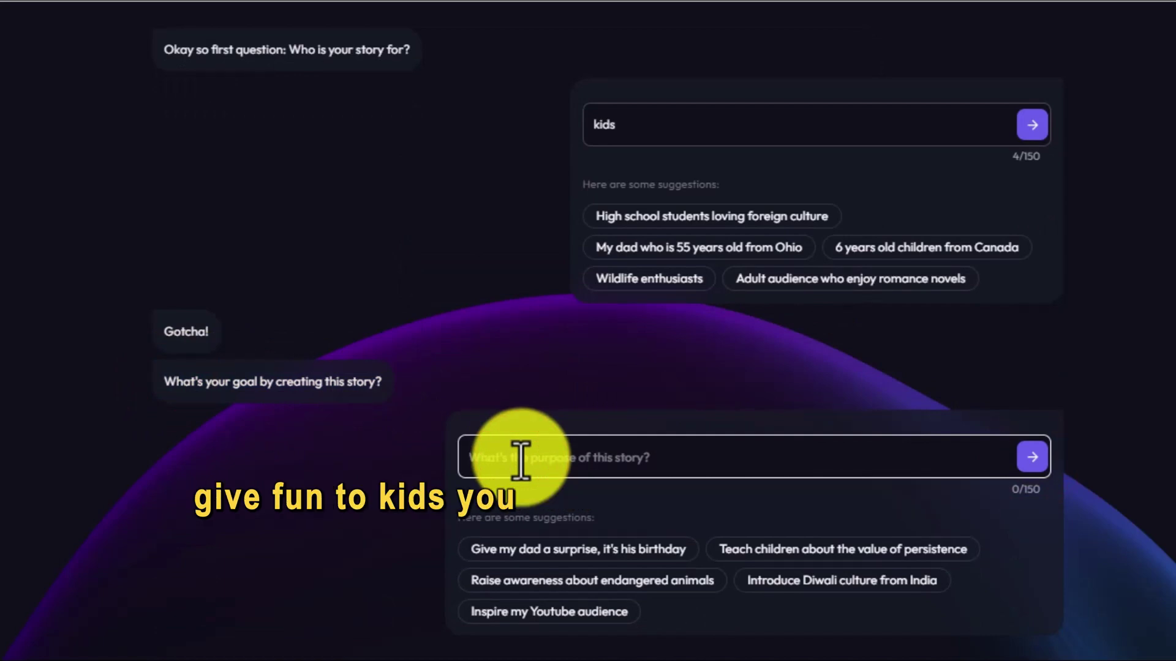
pyautogui.write('un to kids')
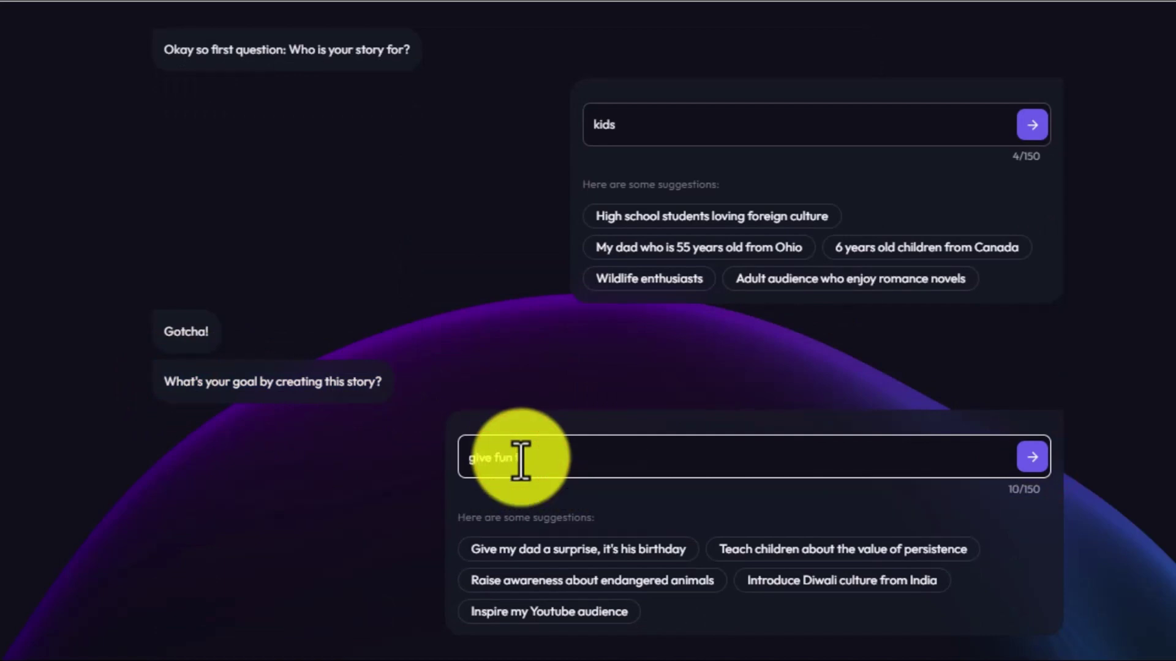
pyautogui.click(1032, 456)
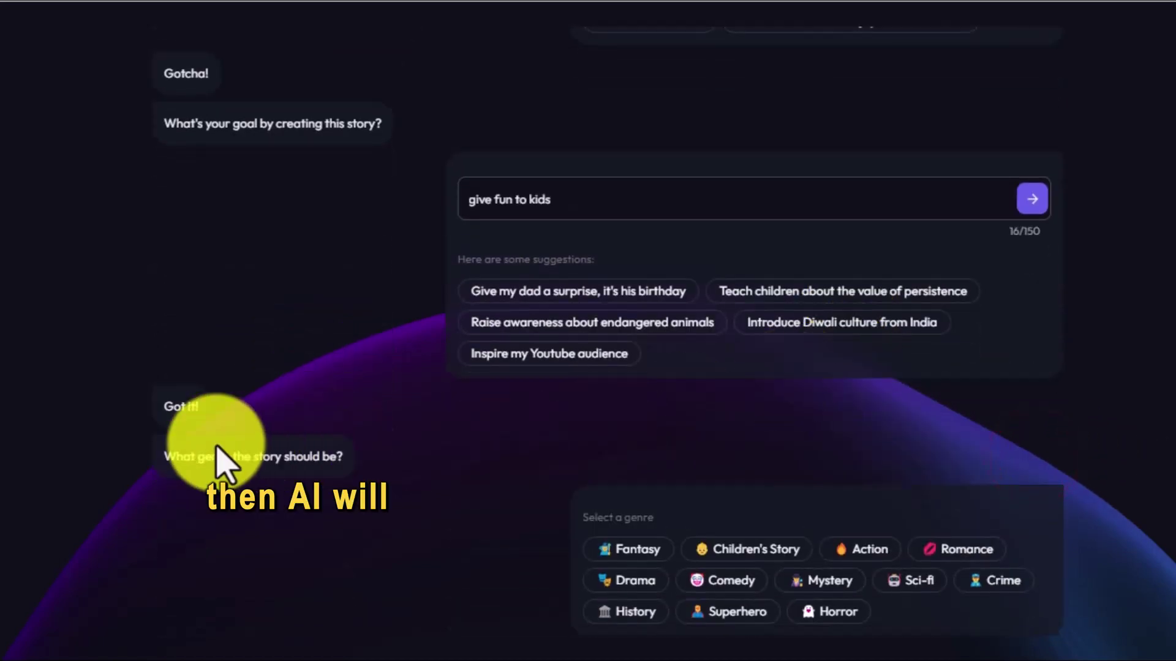
pyautogui.moveTo(164, 456); pyautogui.dragTo(343, 461)
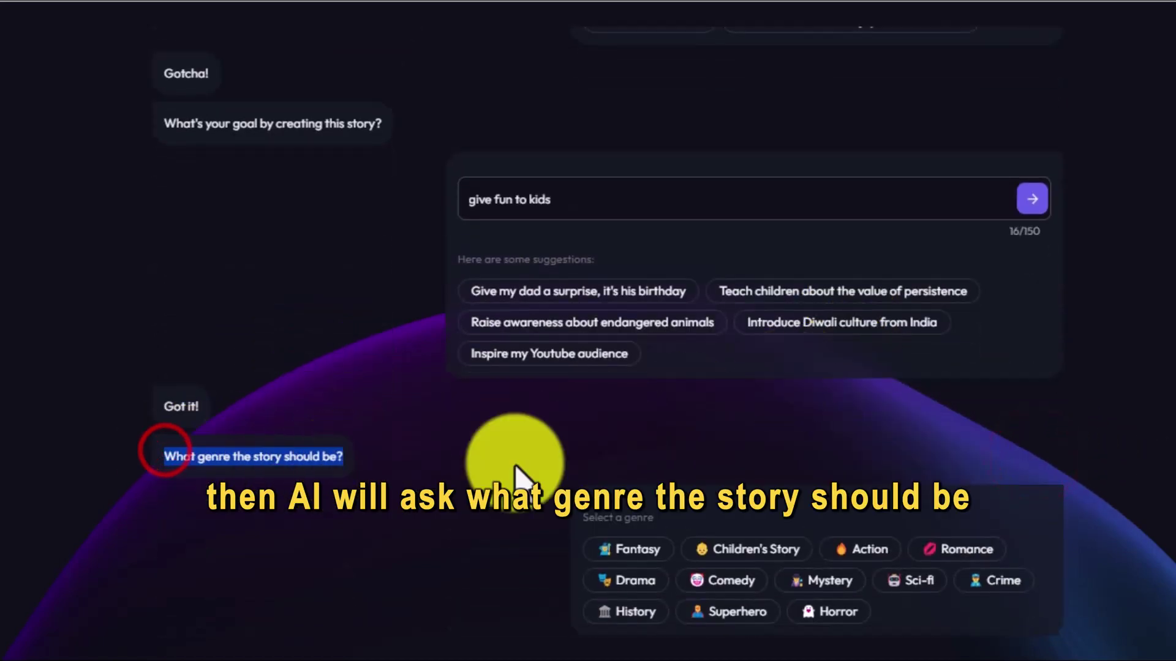
pyautogui.click(750, 550)
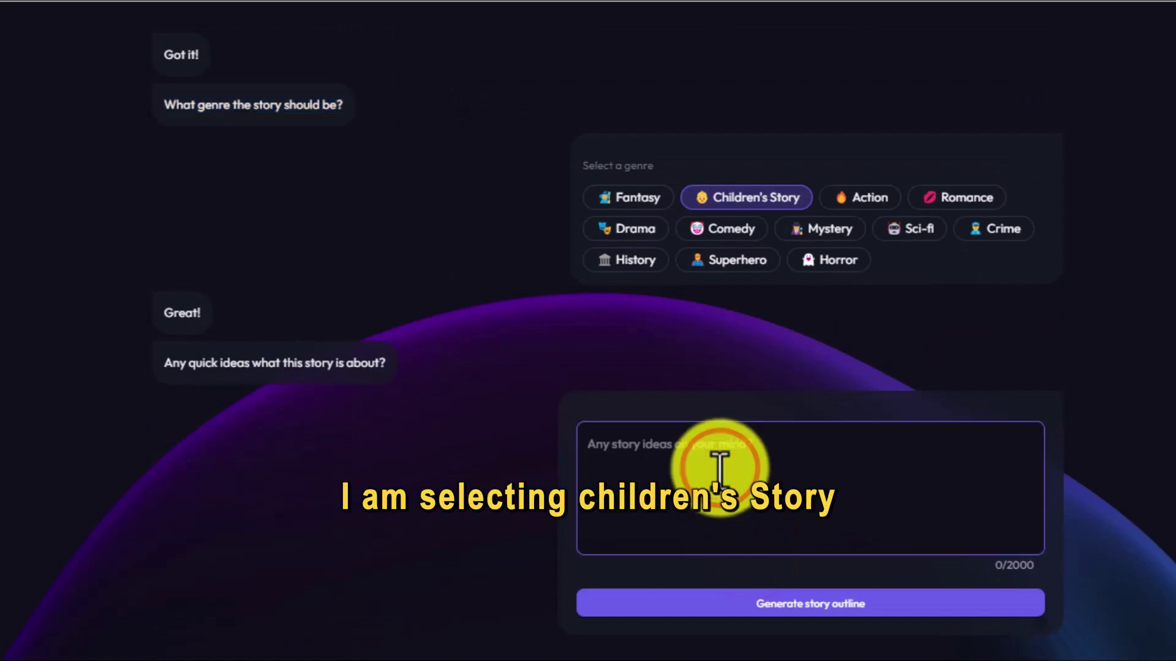
# Step: Enter "funny animal story" as the story idea and generate the story outline
pyautogui.click(719, 471)
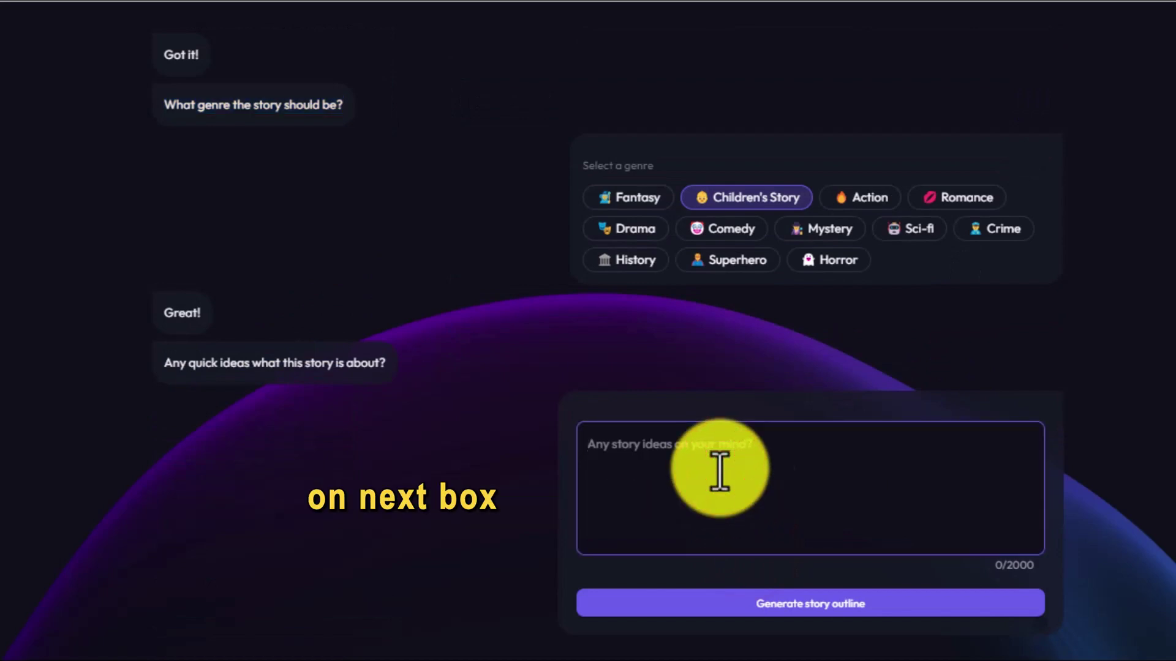
pyautogui.click(744, 475)
pyautogui.write('funny animal')
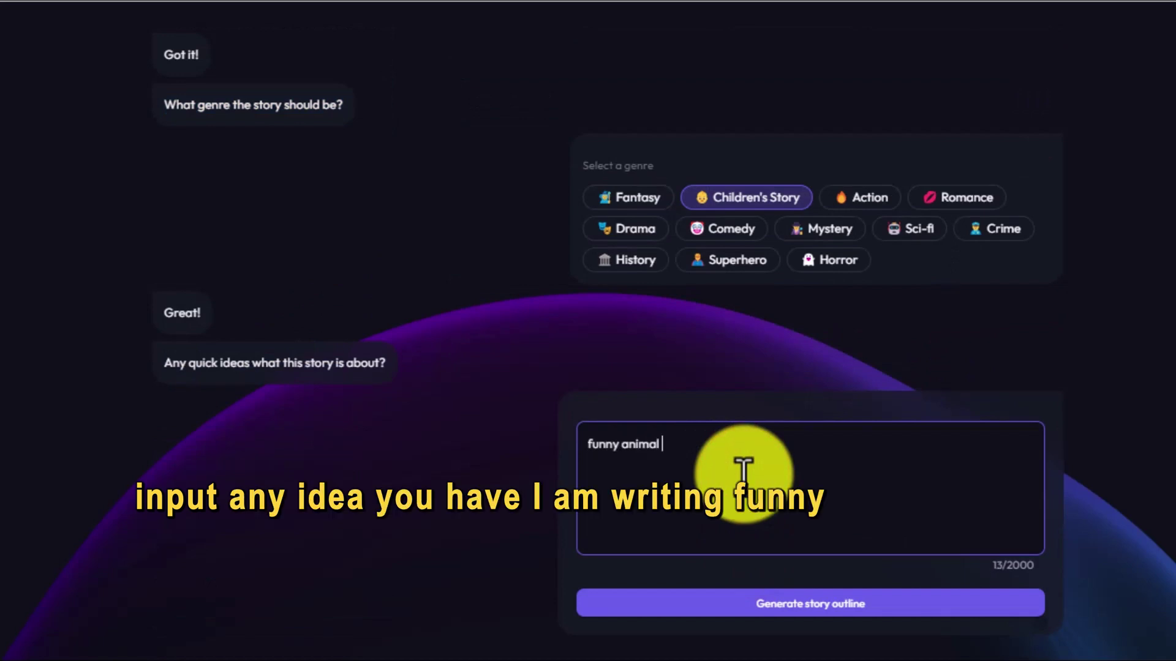
pyautogui.write(' story')
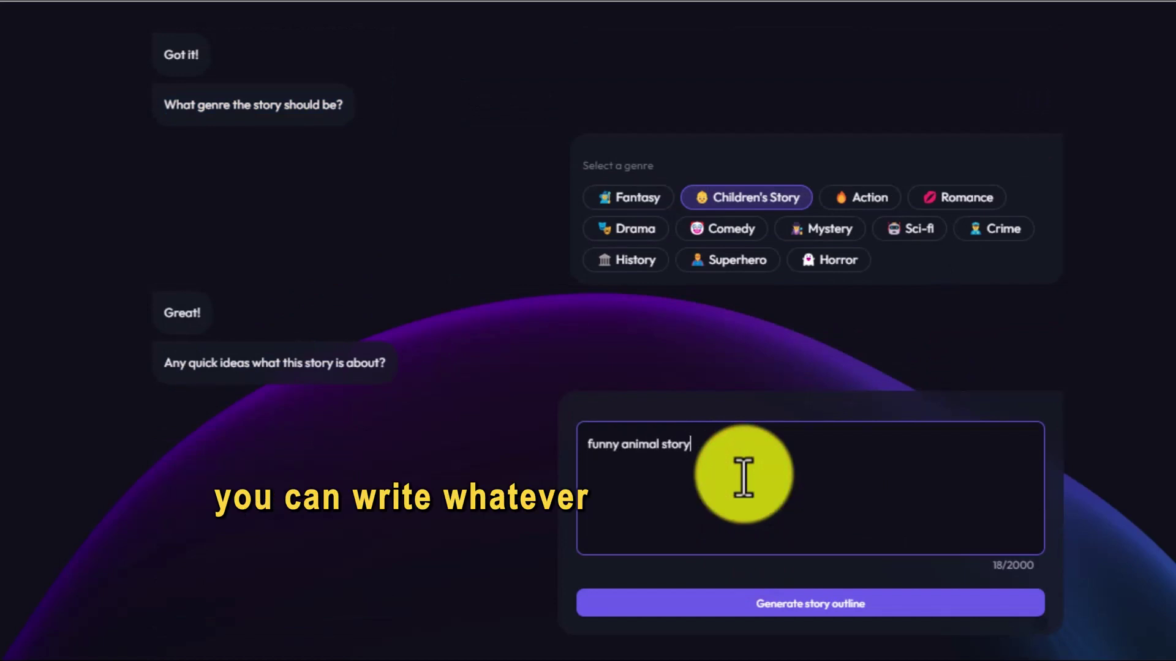
pyautogui.click(787, 601)
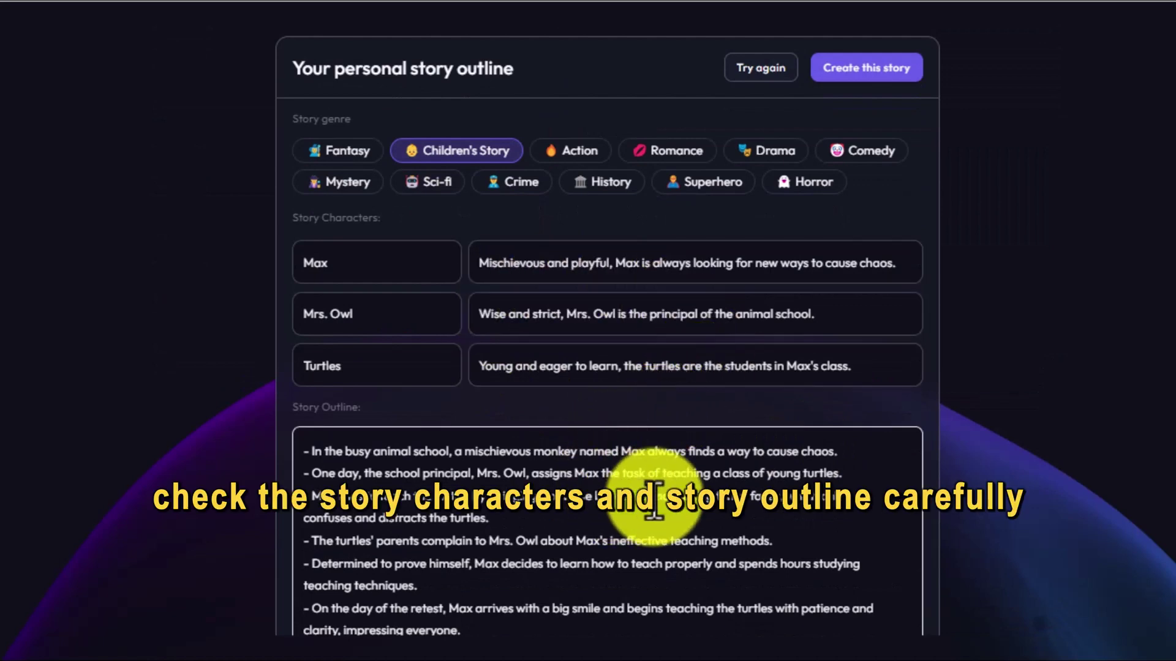
# Step: Review the generated story outline and create the story from it, going on to the story format choice
pyautogui.scroll(-4, 651, 451)
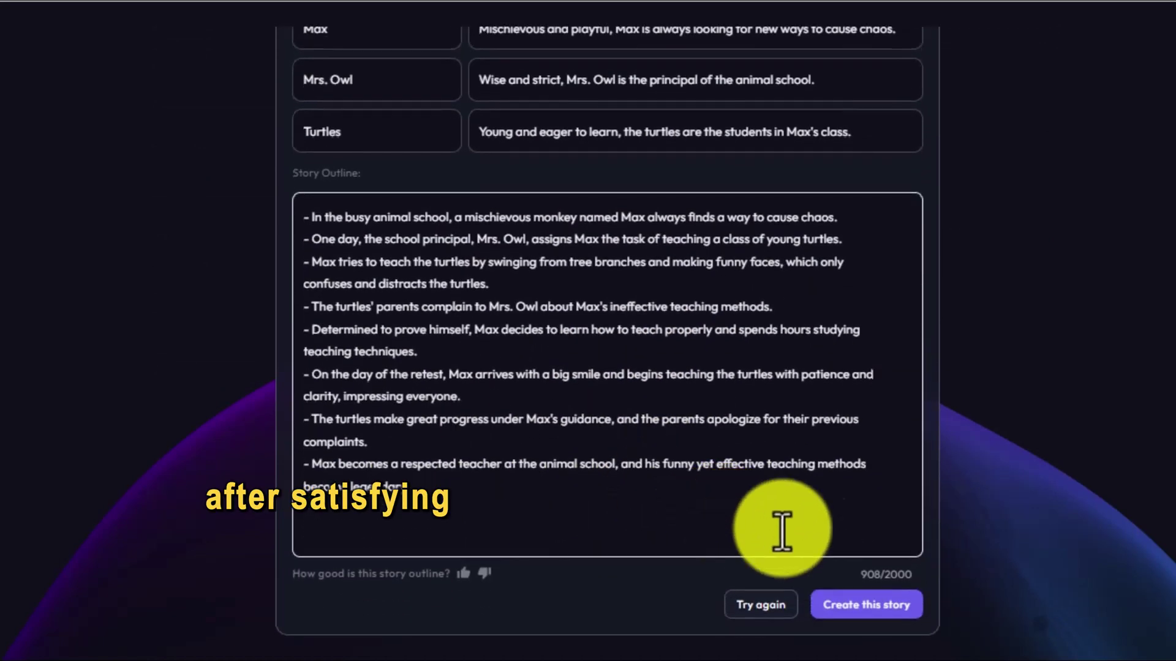
pyautogui.click(870, 606)
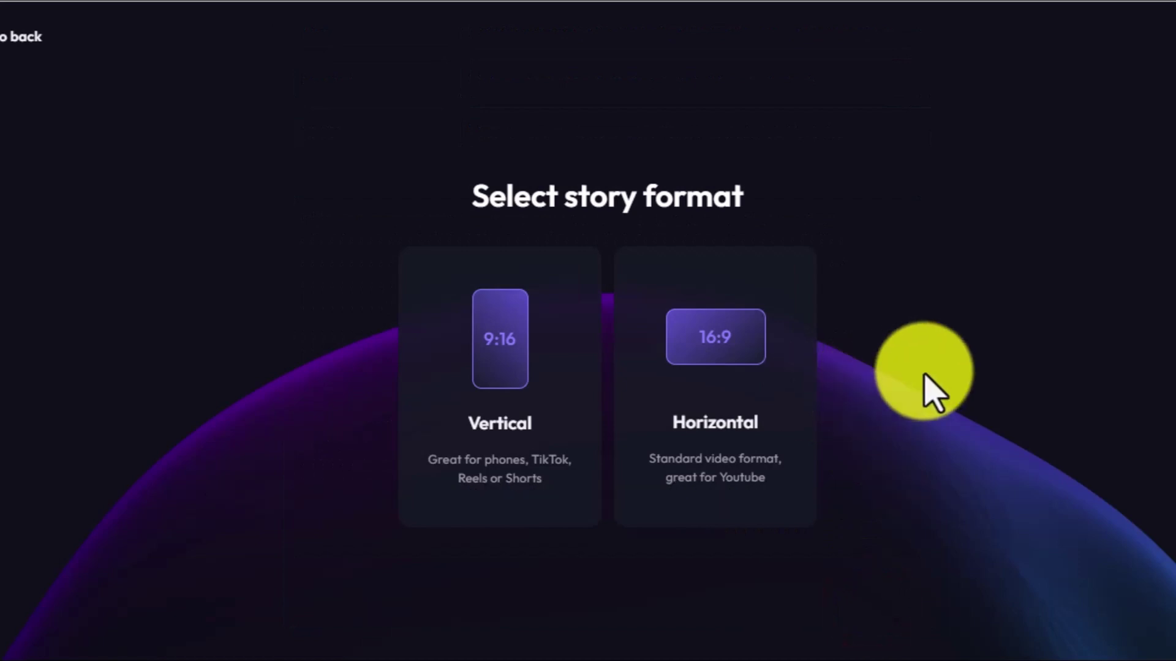
pyautogui.moveTo(470, 195); pyautogui.dragTo(751, 199)
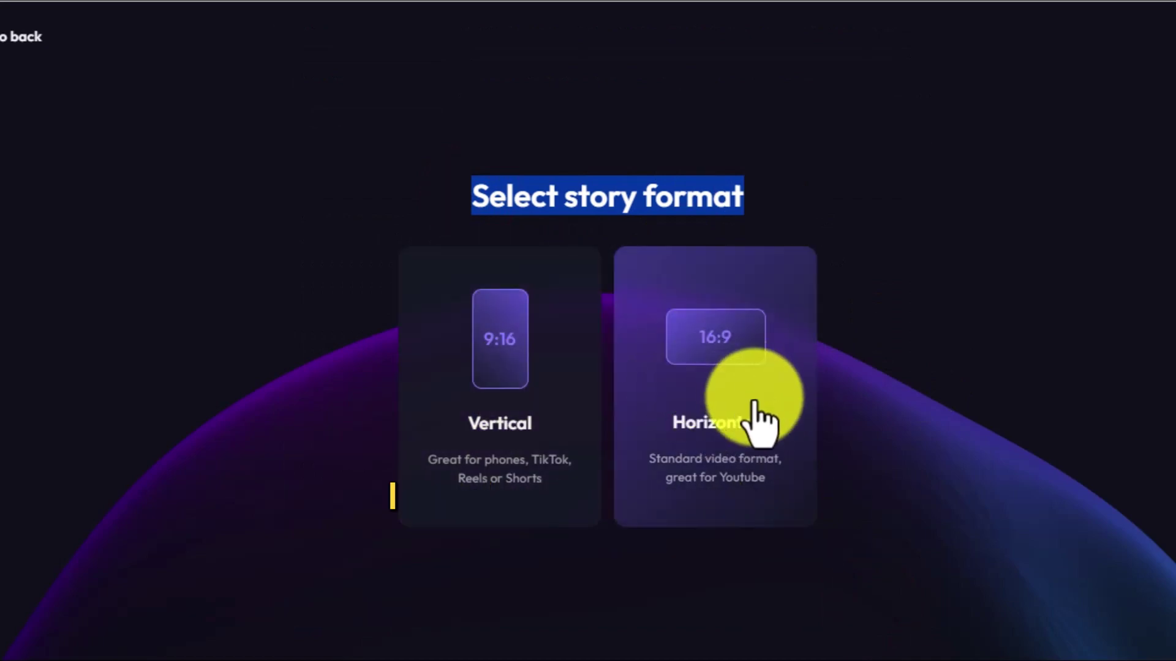
# Step: Choose the horizontal 16:9 format and the Storybook visual style, and continue through the story characters to the storyboard
pyautogui.click(718, 394)
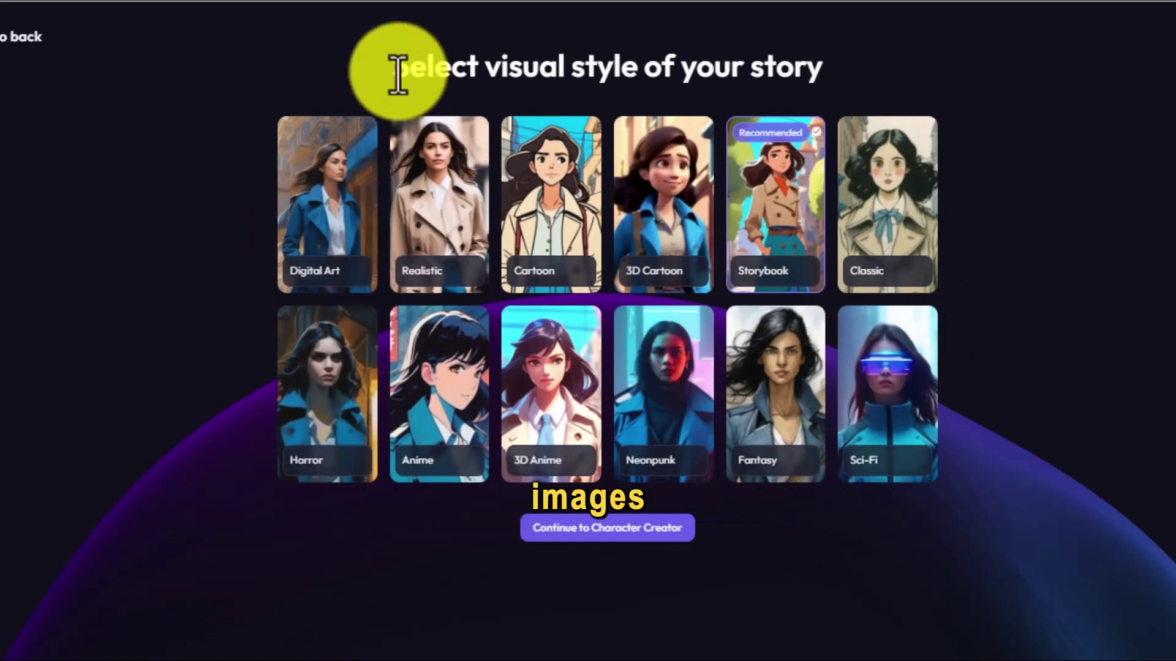
pyautogui.moveTo(393, 66); pyautogui.dragTo(797, 70)
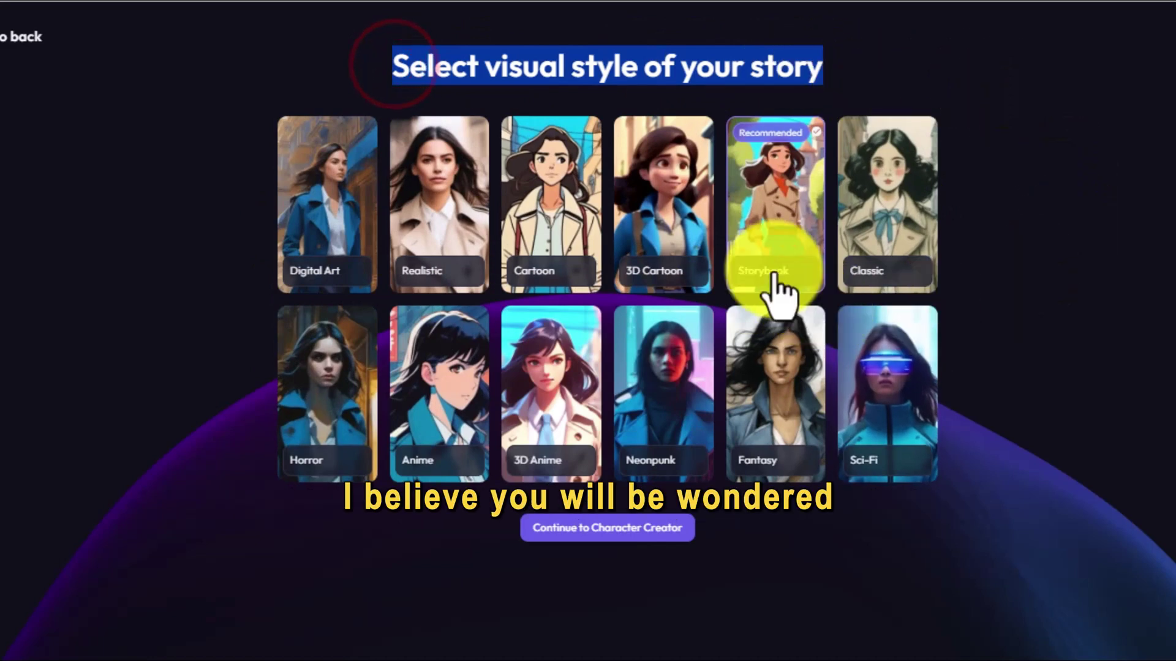
pyautogui.click(770, 223)
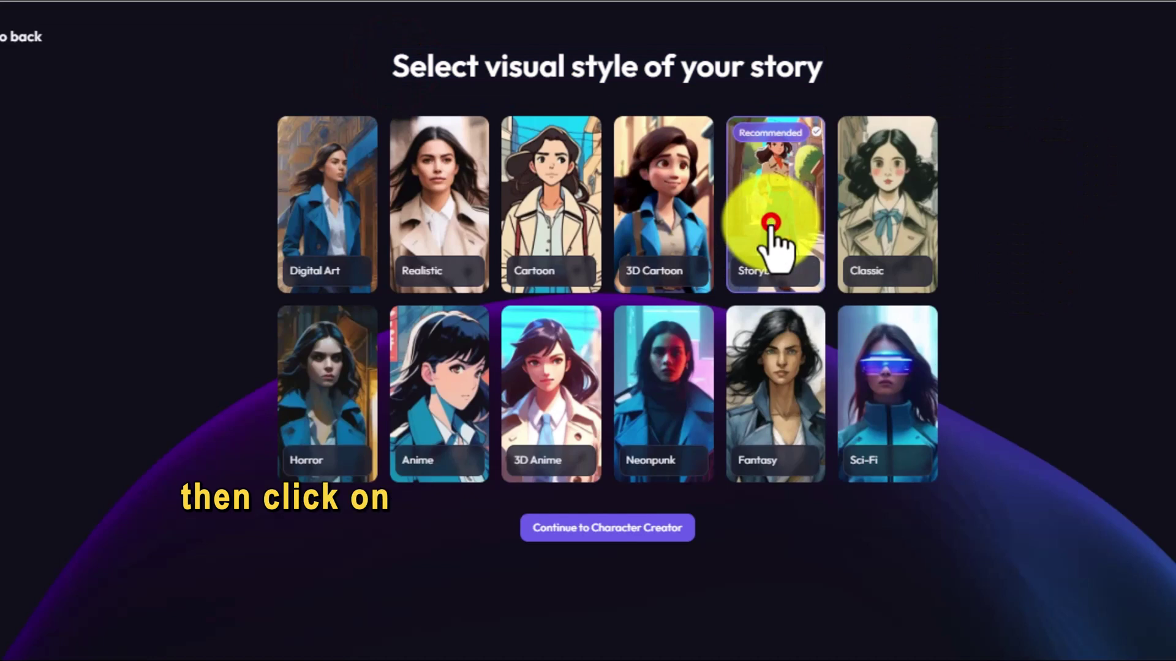
pyautogui.click(603, 527)
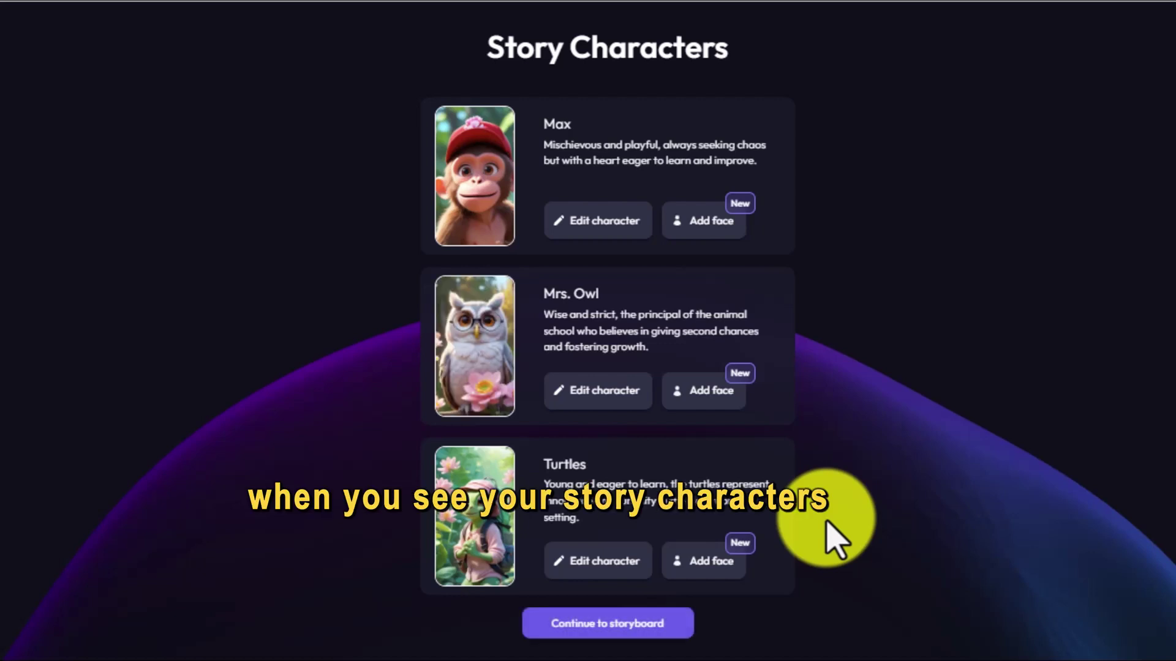
pyautogui.click(620, 615)
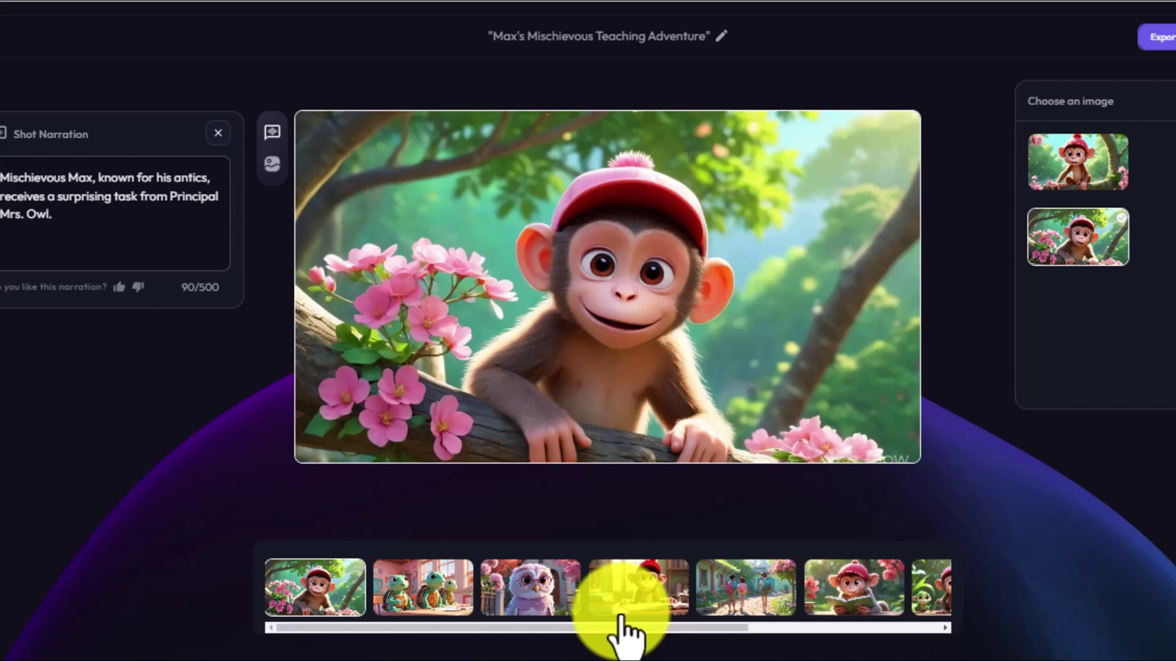
# Step: Review the storyboard's shots one by one through the last, examining each shot's image and narration
pyautogui.click(405, 581)
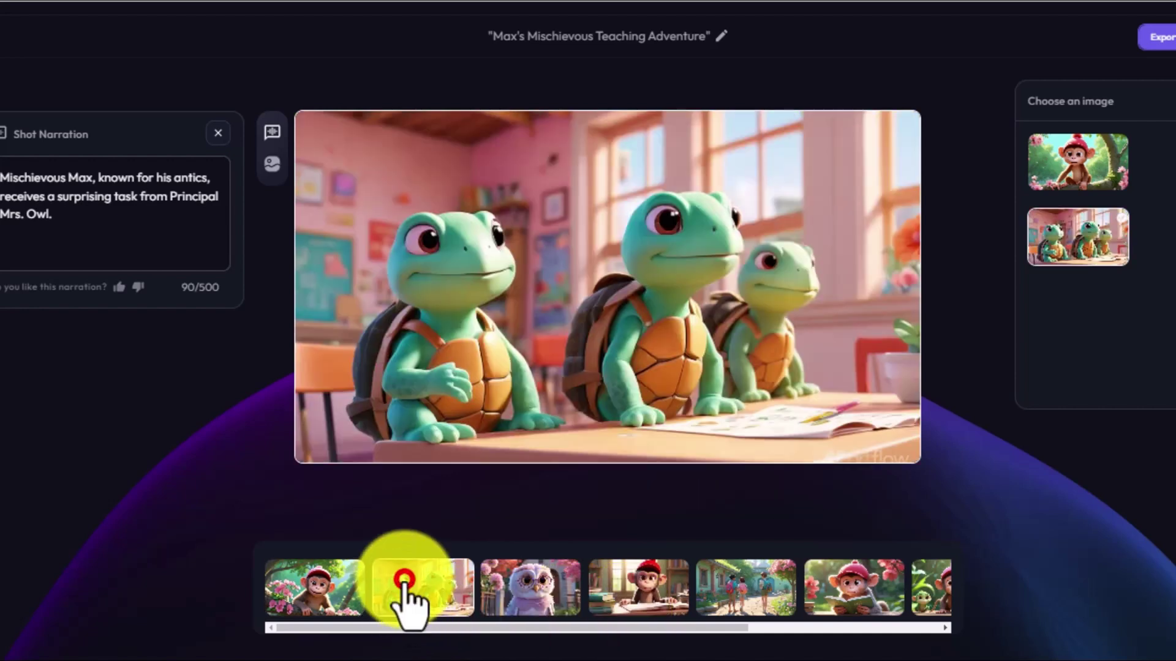
pyautogui.click(556, 587)
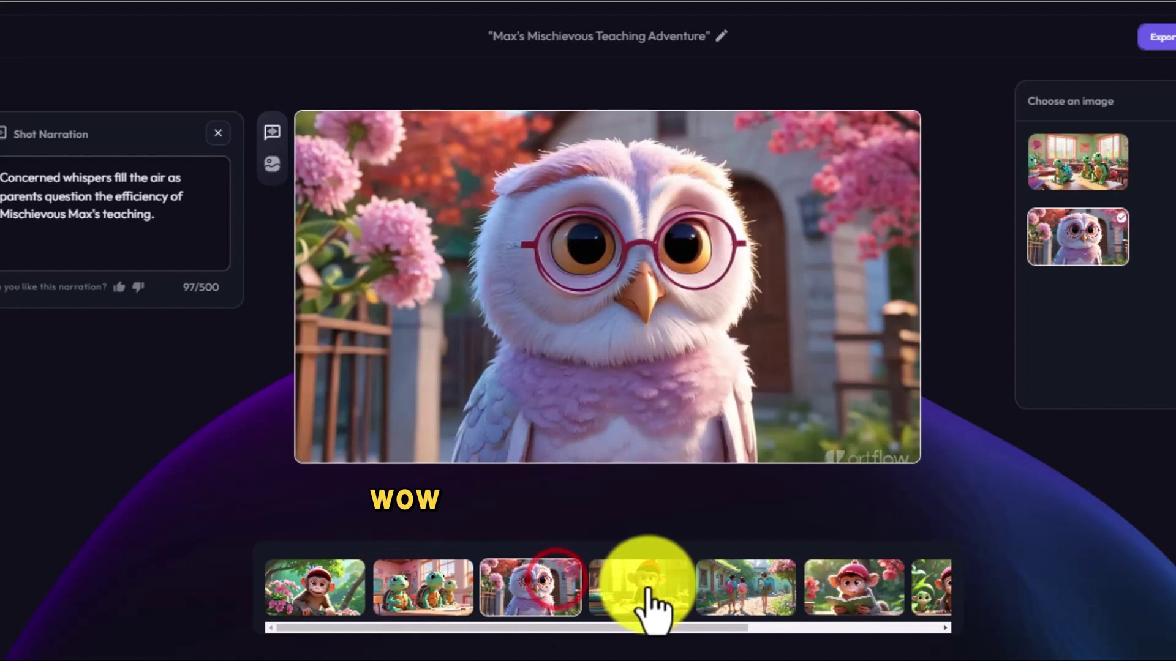
pyautogui.click(648, 588)
pyautogui.click(767, 588)
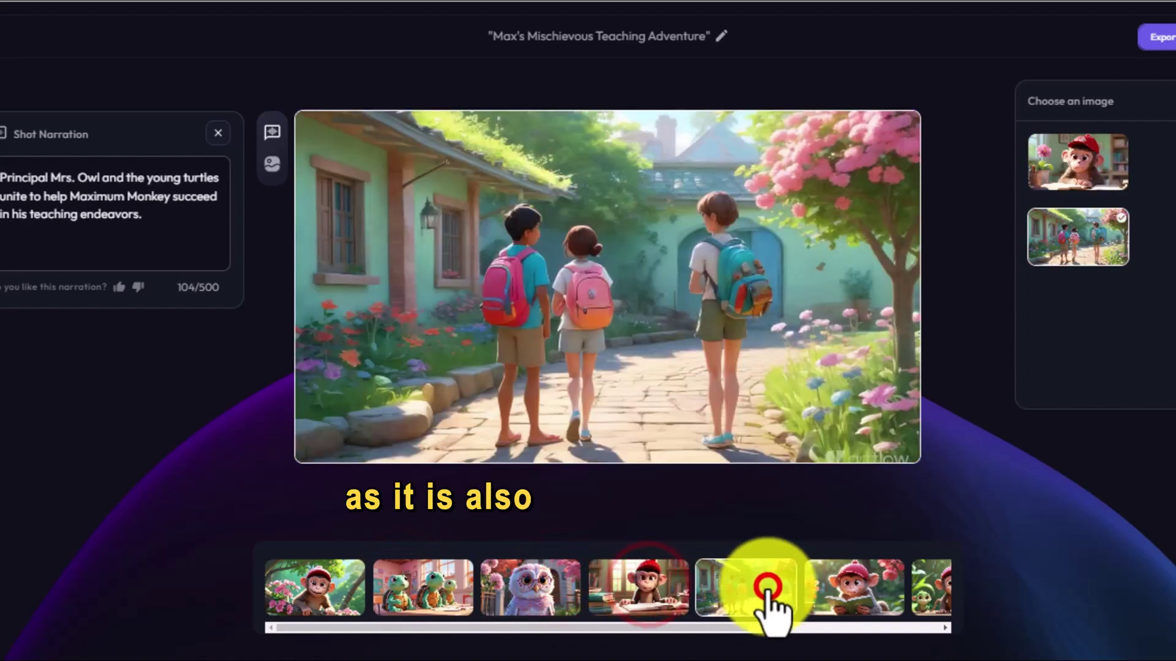
pyautogui.click(856, 585)
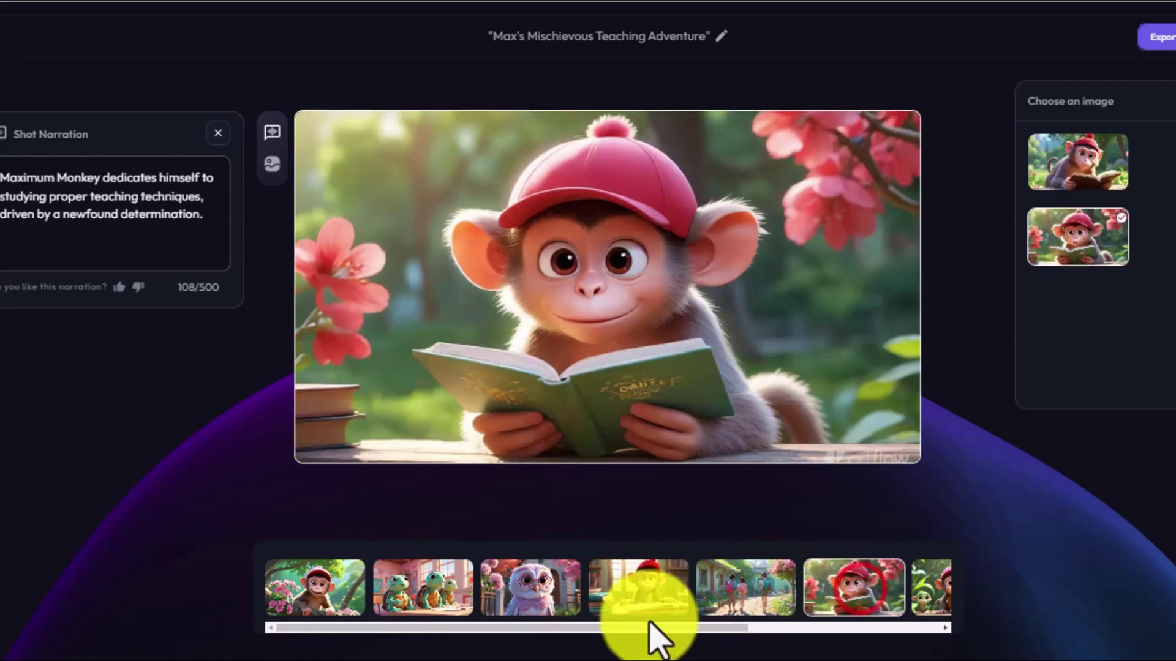
pyautogui.moveTo(650, 626); pyautogui.dragTo(870, 626)
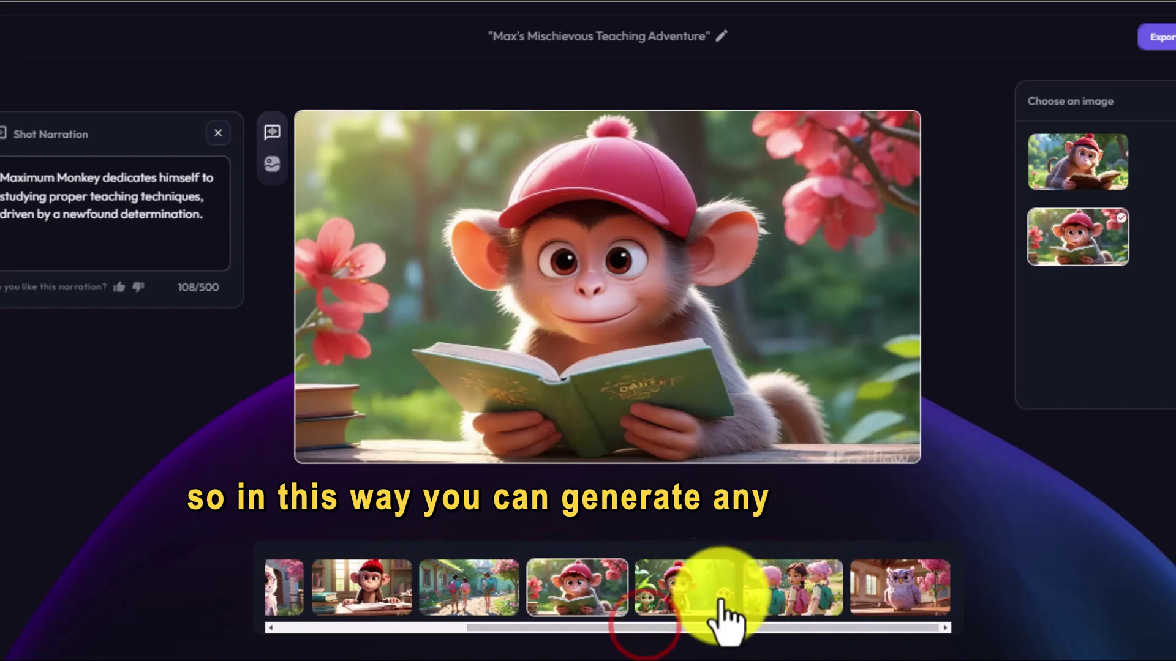
pyautogui.click(703, 589)
pyautogui.click(801, 582)
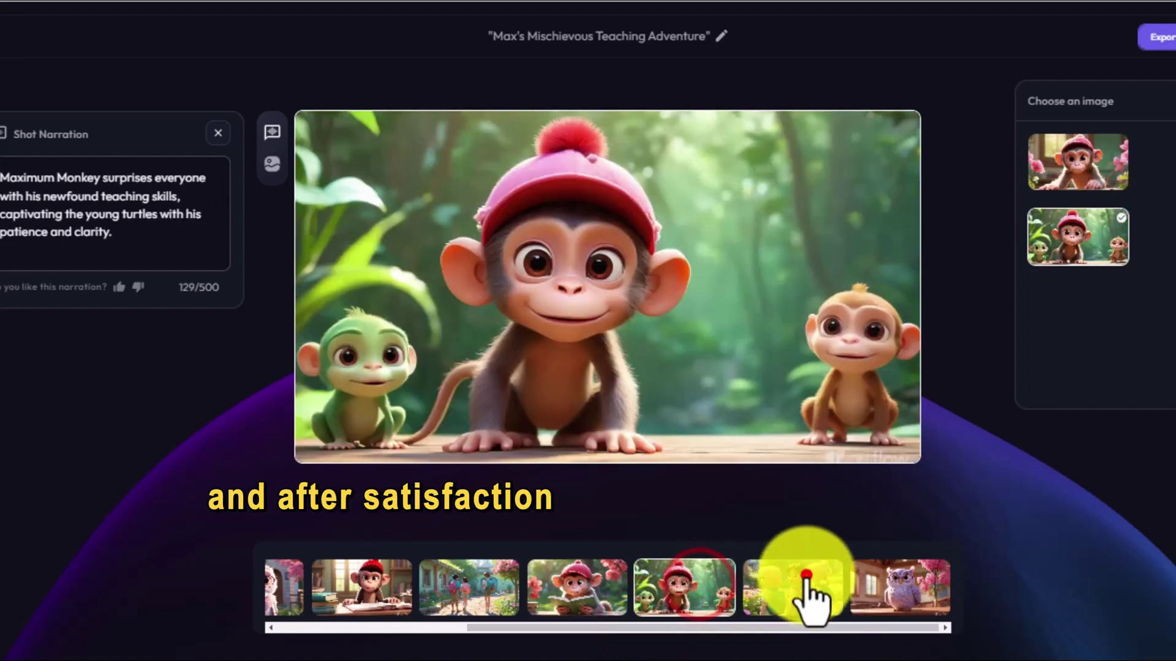
pyautogui.click(896, 587)
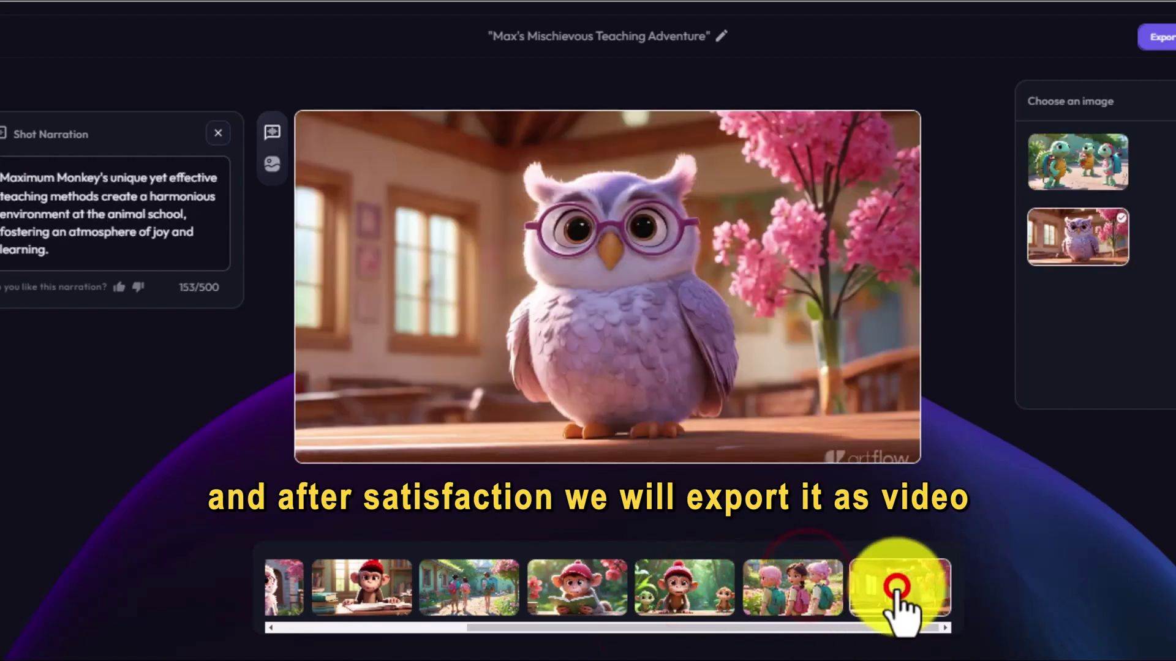
# Step: Export the finished story as a video
pyautogui.click(1163, 39)
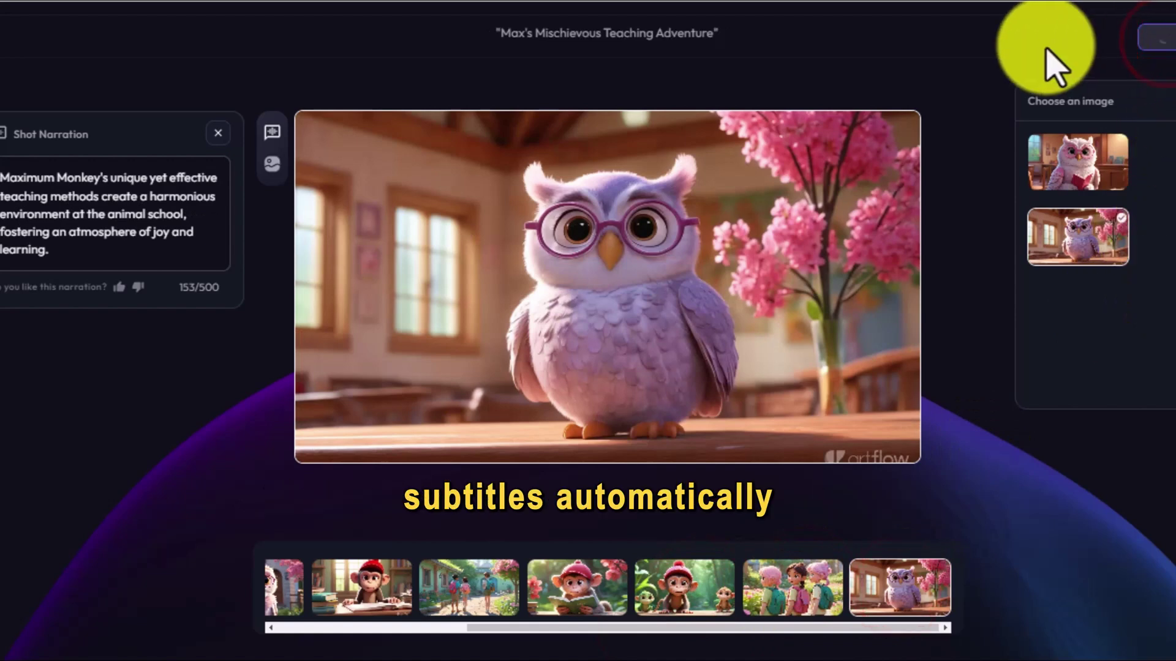